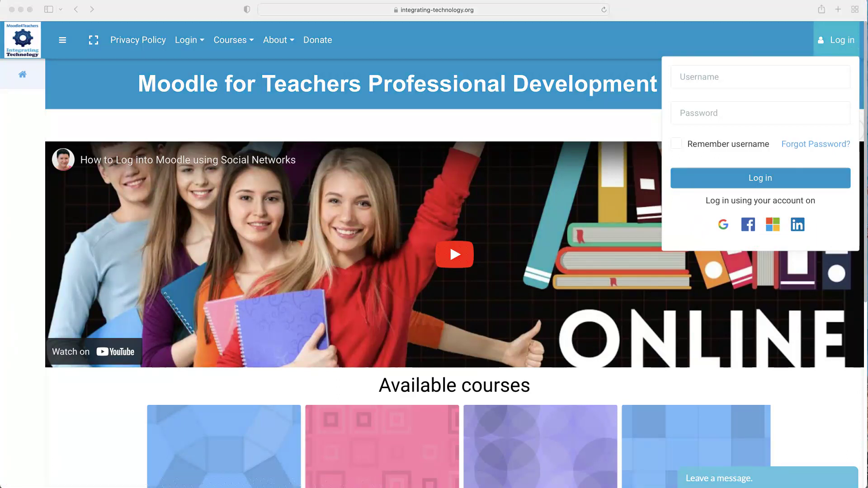
Sign in with a Microsoft account and scroll down to the Available courses list.
{"action": "left_click", "coordinate": [773, 228]}
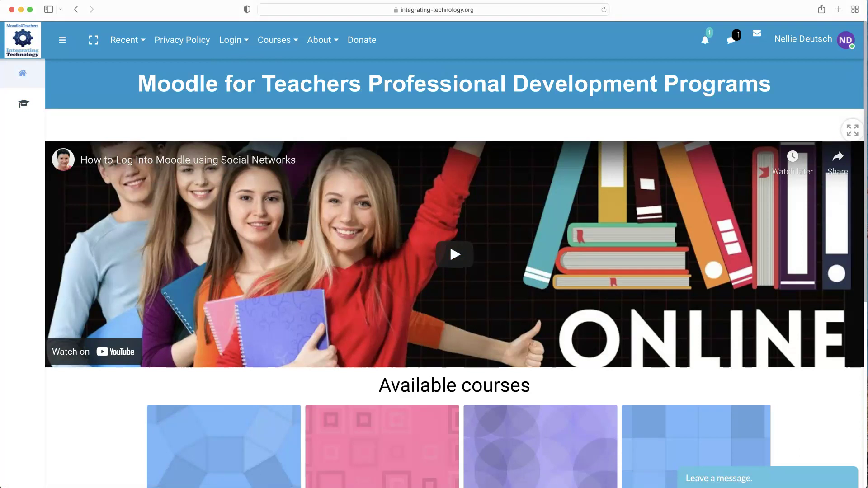
{"action": "key", "text": "super+a"}
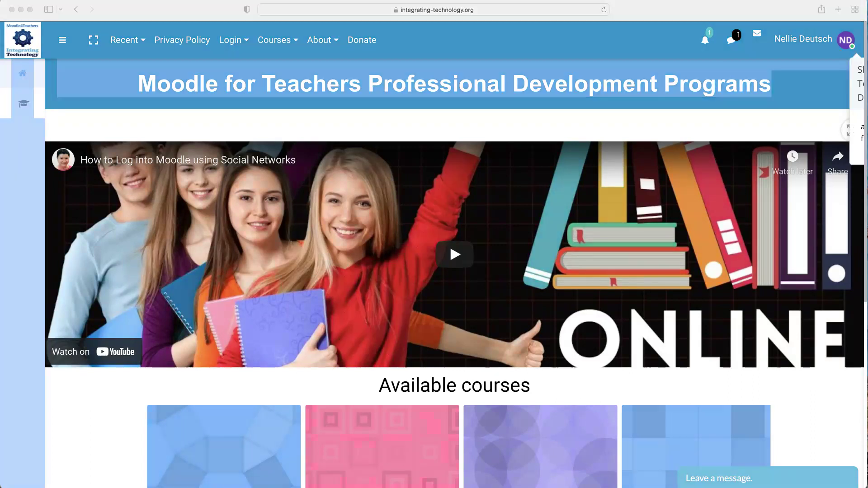
{"action": "scroll", "coordinate": [455, 263], "scroll_direction": "down", "scroll_amount": 5}
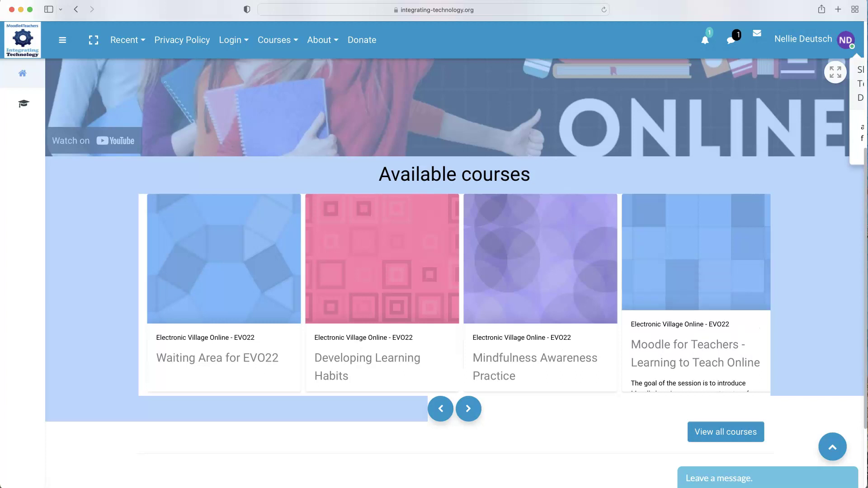
Open Moodle for Teachers - Learning to Teach Online and self-enrol as a student with Enrol me.
{"action": "left_click", "coordinate": [679, 323]}
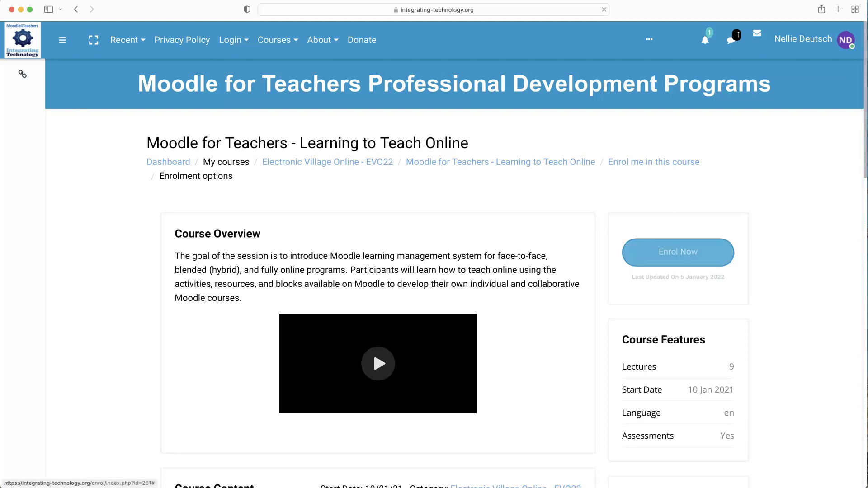
{"action": "left_click", "coordinate": [687, 253]}
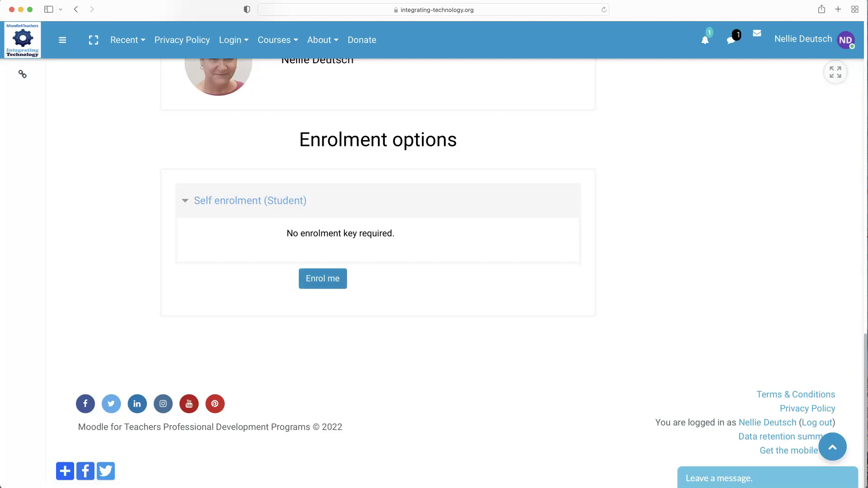
{"action": "left_click", "coordinate": [341, 283]}
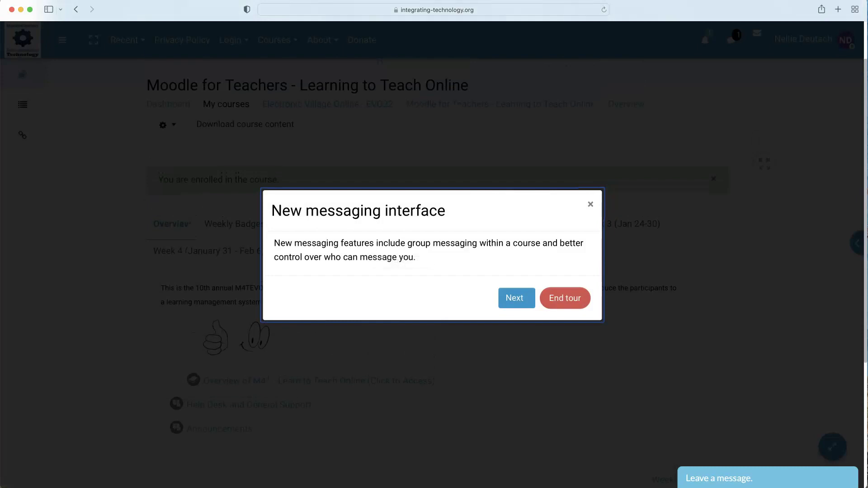
Choose End tour in the New messaging interface dialog.
{"action": "left_click", "coordinate": [565, 298]}
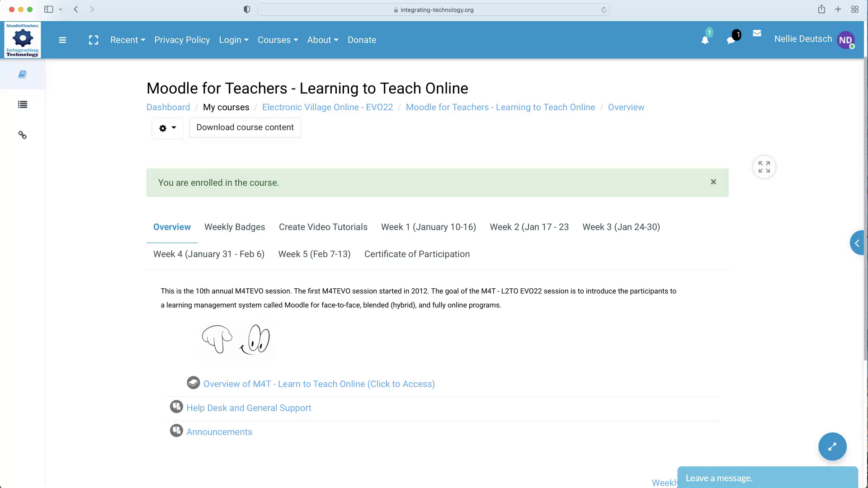
{"action": "key", "text": "super+l"}
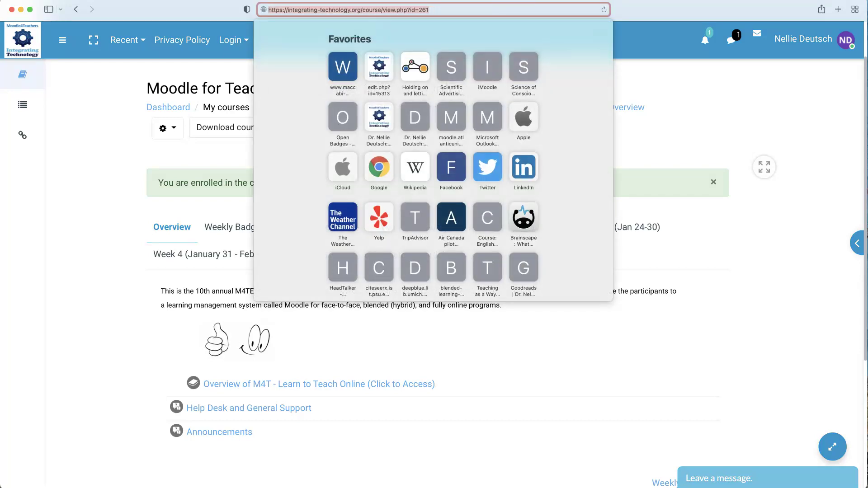
{"action": "key", "text": "Escape"}
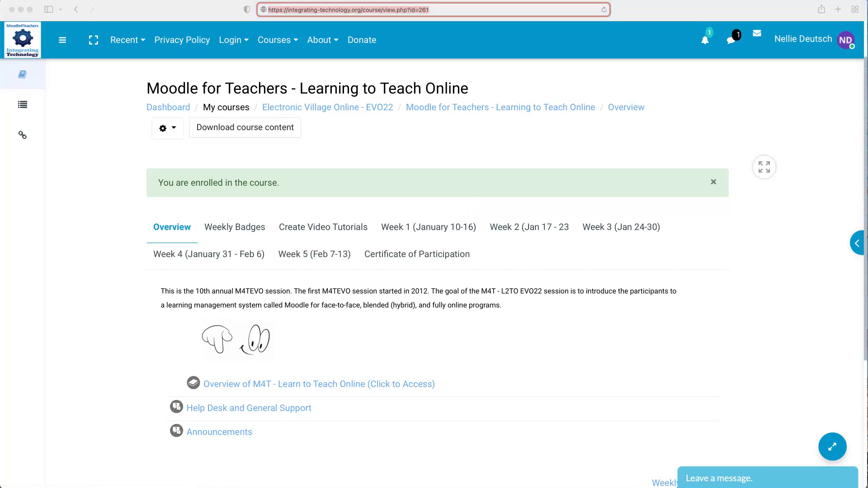
Show the Week 1 (January 10-16) section and close the 'You have reached level 3!' popup.
{"action": "left_click", "coordinate": [417, 228]}
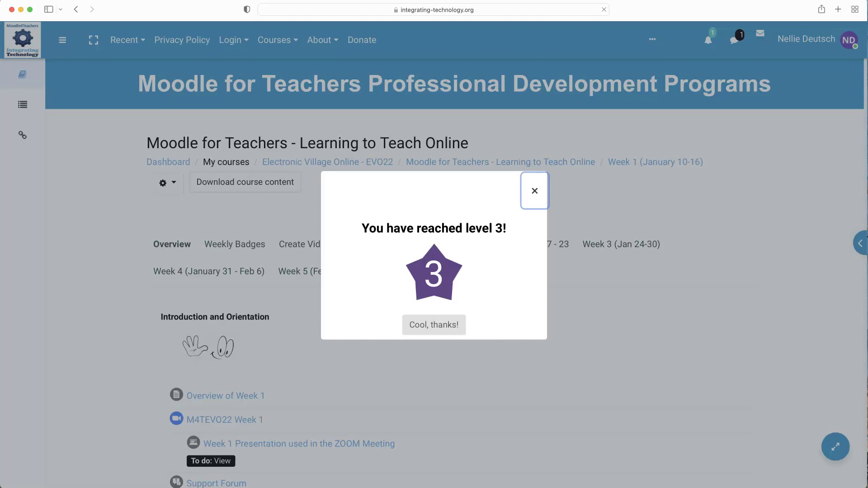
{"action": "key", "text": "Escape"}
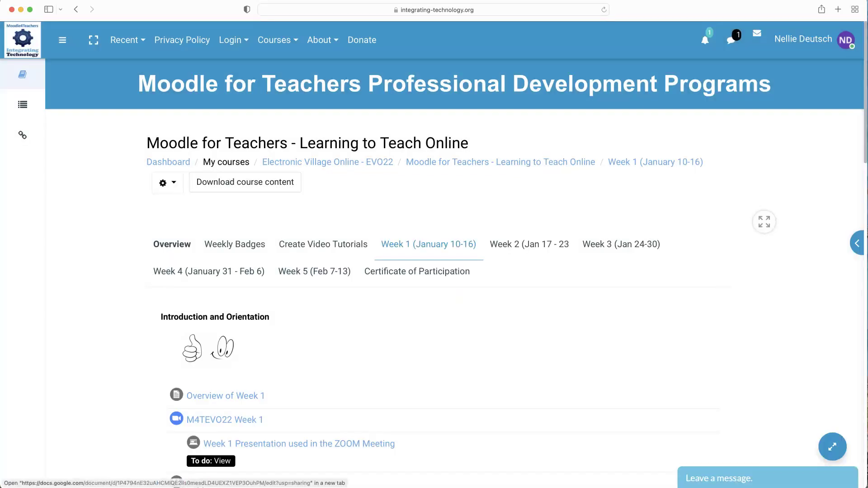
{"action": "key", "text": "super+l"}
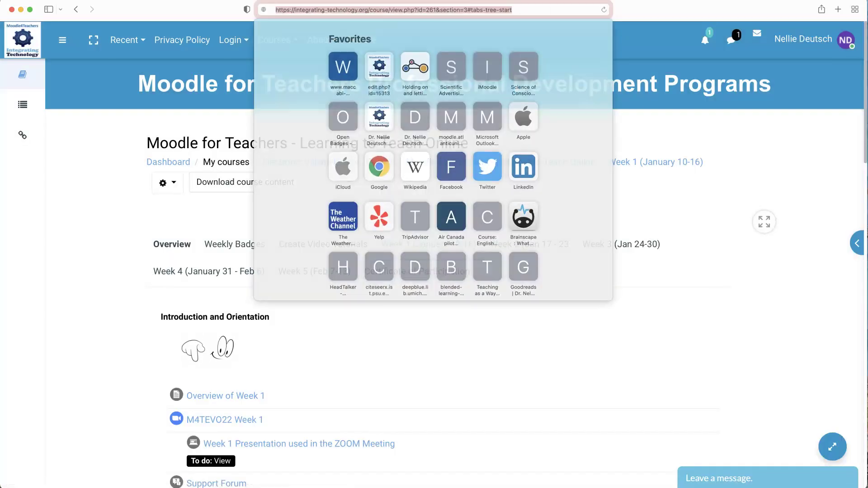
{"action": "key", "text": "Escape"}
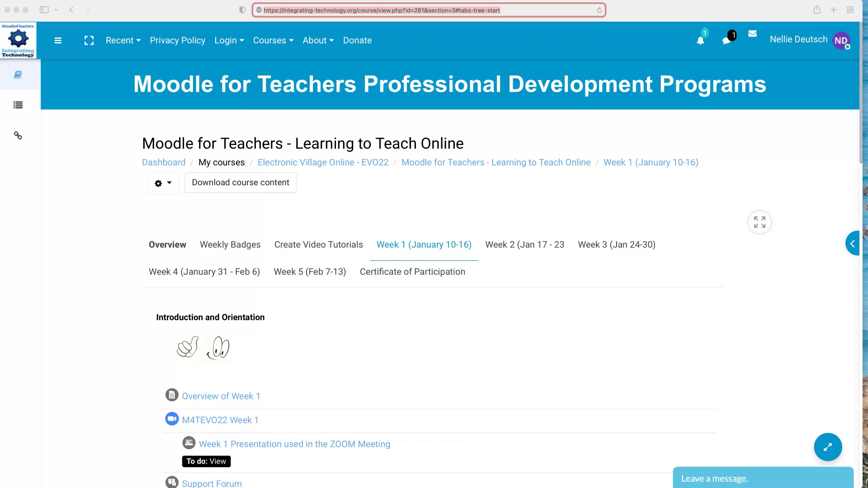
{"action": "scroll", "coordinate": [450, 271], "scroll_direction": "down", "scroll_amount": 2}
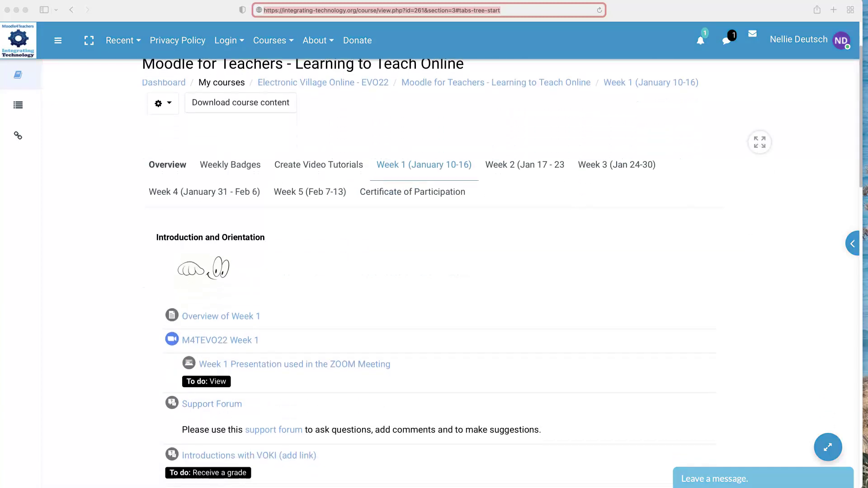
{"action": "scroll", "coordinate": [450, 272], "scroll_direction": "down", "scroll_amount": 2}
{"action": "scroll", "coordinate": [450, 271], "scroll_direction": "down", "scroll_amount": 1}
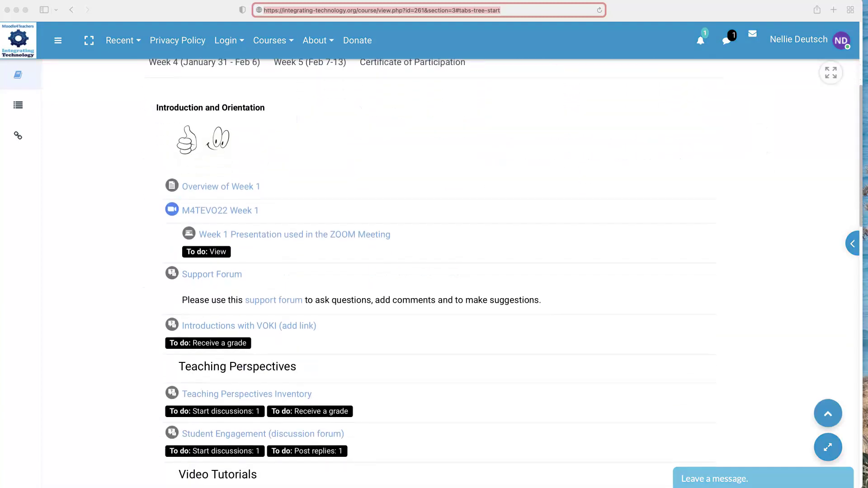
{"action": "scroll", "coordinate": [450, 271], "scroll_direction": "up", "scroll_amount": 2}
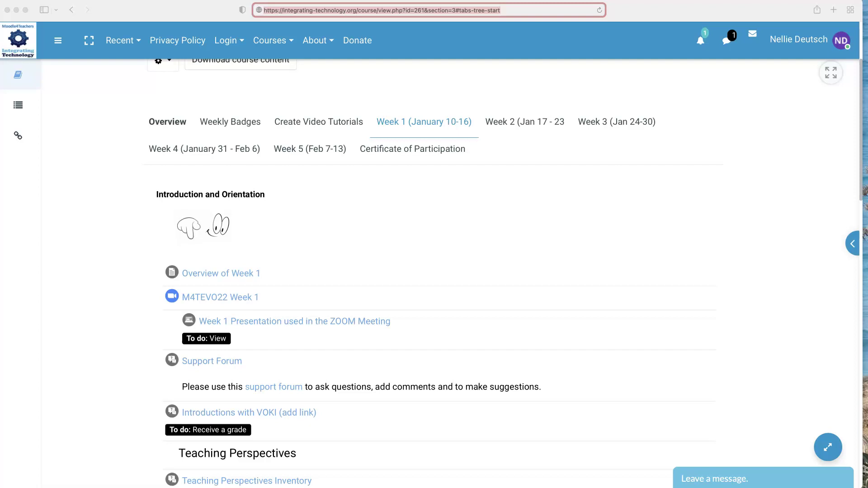
Reload the course page and reopen the Week 1 (January 10-16) section.
{"action": "key", "text": "Return"}
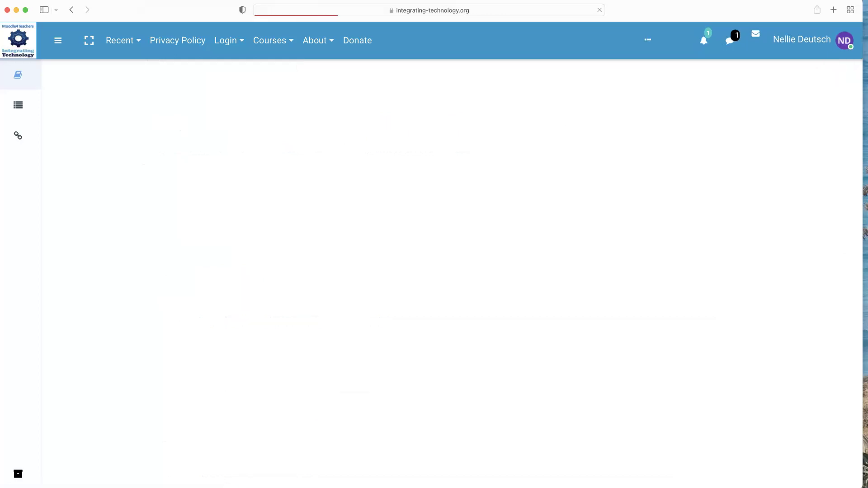
{"action": "left_click", "coordinate": [433, 248]}
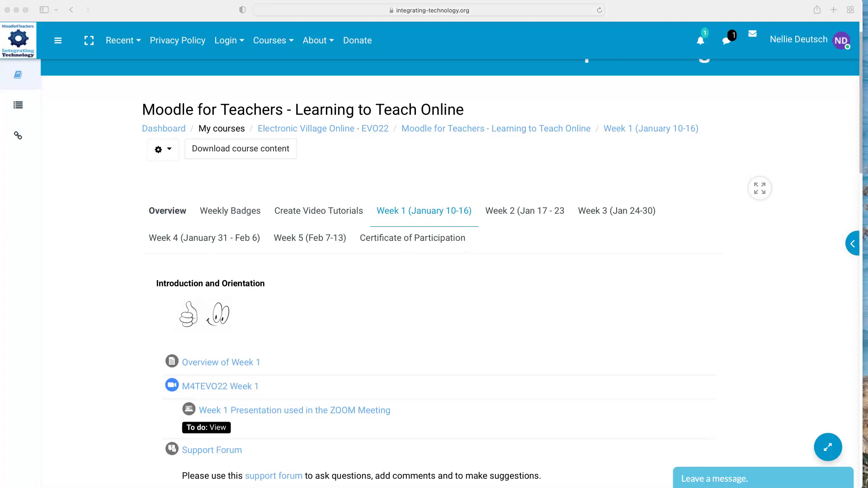
{"action": "scroll", "coordinate": [434, 272], "scroll_direction": "down", "scroll_amount": 5}
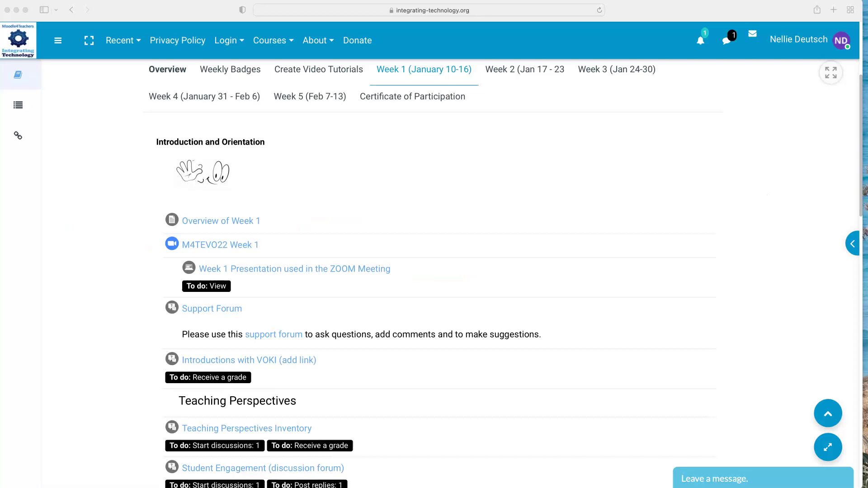
Scroll through Week 1 and back up to the Introductions with VOKI activity link.
{"action": "scroll", "coordinate": [278, 272], "scroll_direction": "down", "scroll_amount": 1}
{"action": "scroll", "coordinate": [278, 272], "scroll_direction": "down", "scroll_amount": 1}
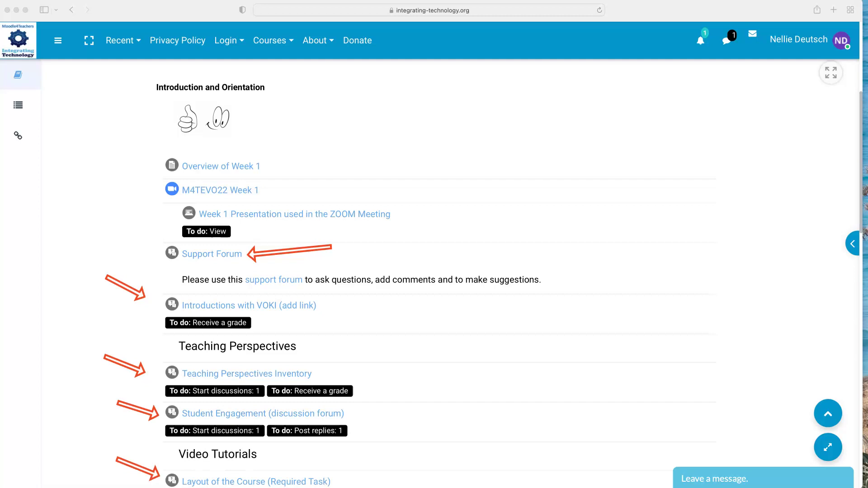
{"action": "scroll", "coordinate": [257, 228], "scroll_direction": "down", "scroll_amount": 5}
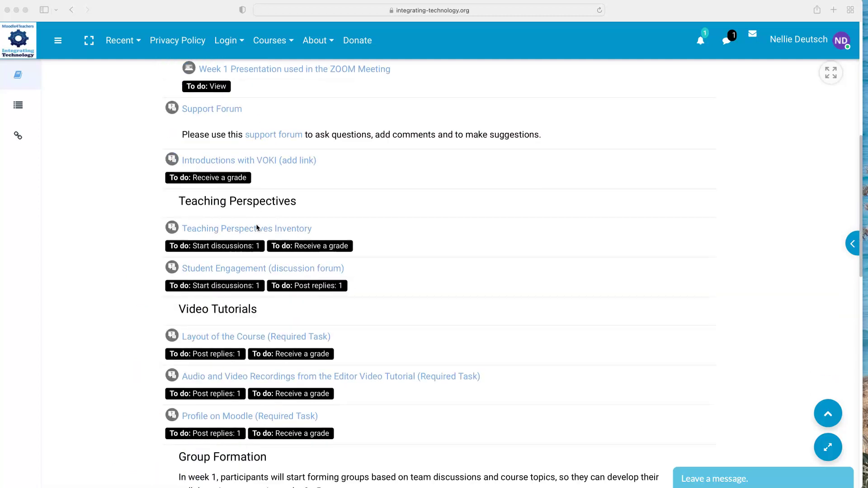
{"action": "scroll", "coordinate": [257, 228], "scroll_direction": "down", "scroll_amount": 2}
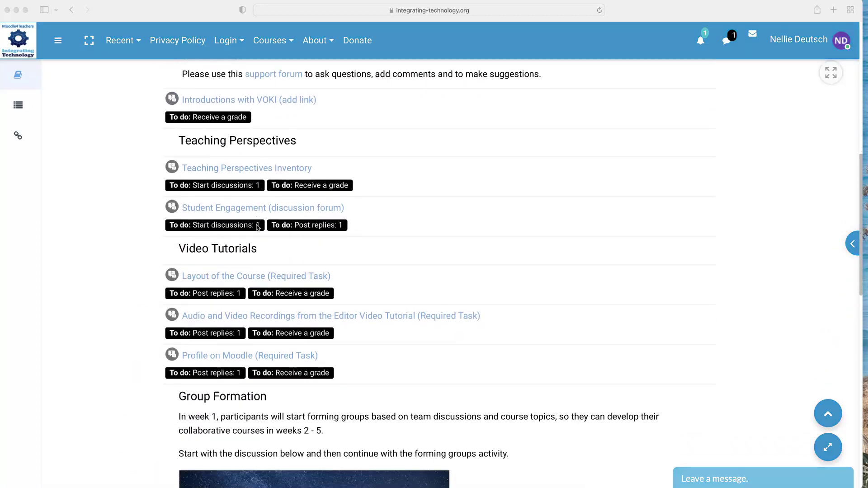
{"action": "scroll", "coordinate": [227, 207], "scroll_direction": "down", "scroll_amount": 8}
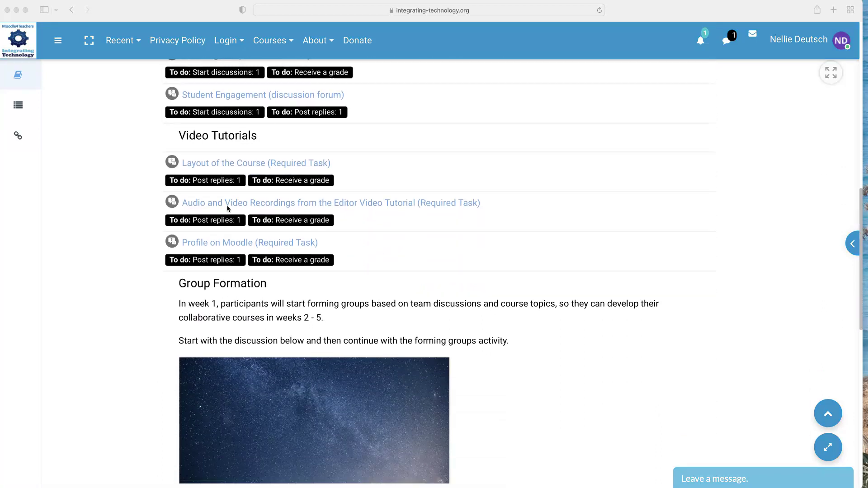
{"action": "scroll", "coordinate": [228, 208], "scroll_direction": "down", "scroll_amount": 3}
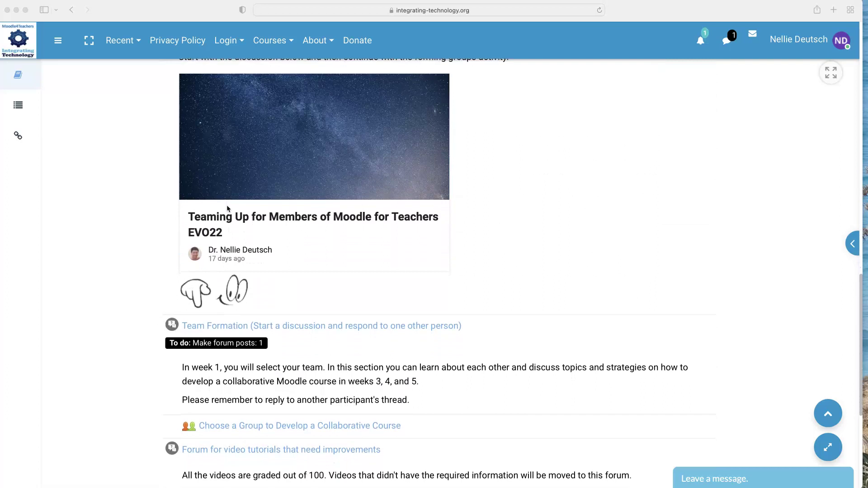
{"action": "scroll", "coordinate": [227, 208], "scroll_direction": "down", "scroll_amount": 2}
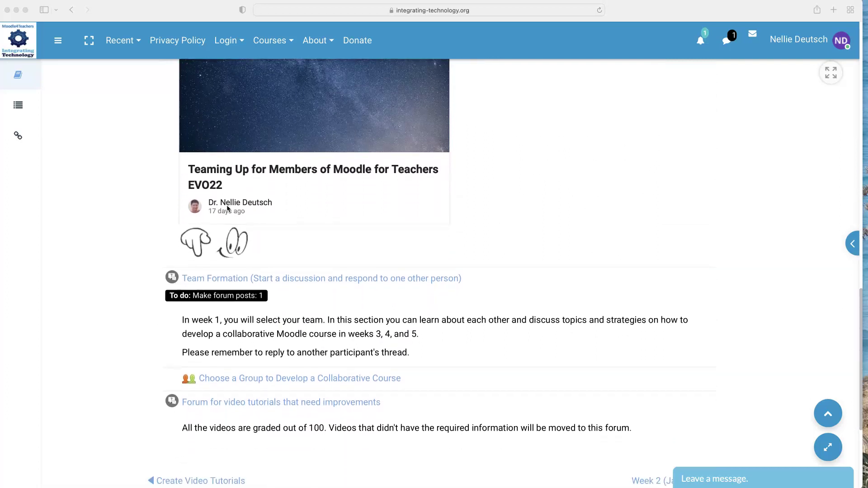
{"action": "scroll", "coordinate": [227, 208], "scroll_direction": "up", "scroll_amount": 5}
{"action": "scroll", "coordinate": [228, 208], "scroll_direction": "up", "scroll_amount": 15}
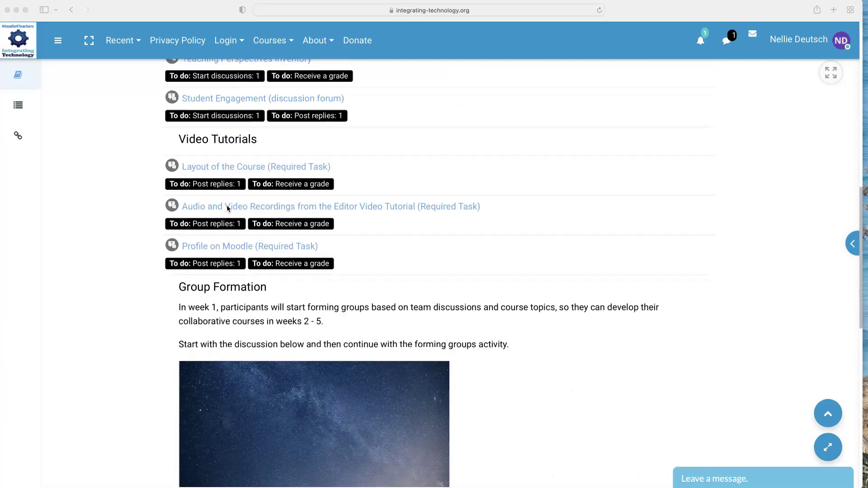
{"action": "scroll", "coordinate": [244, 202], "scroll_direction": "up", "scroll_amount": 2}
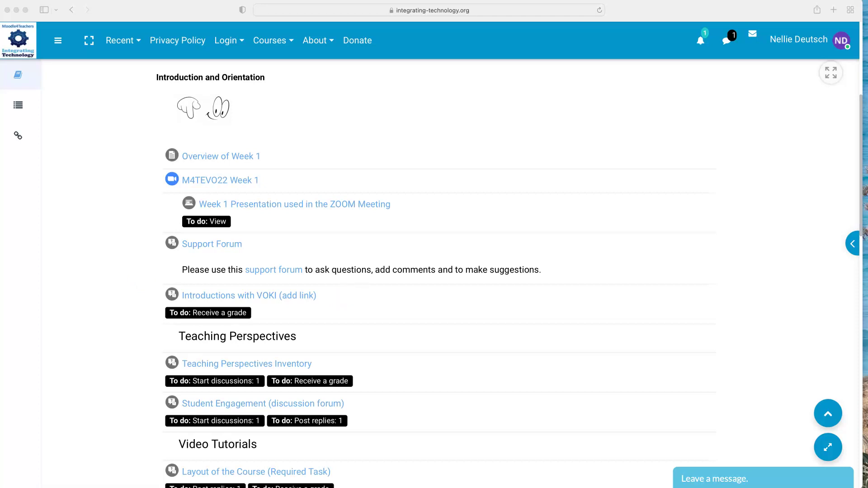
{"action": "left_click", "coordinate": [249, 296]}
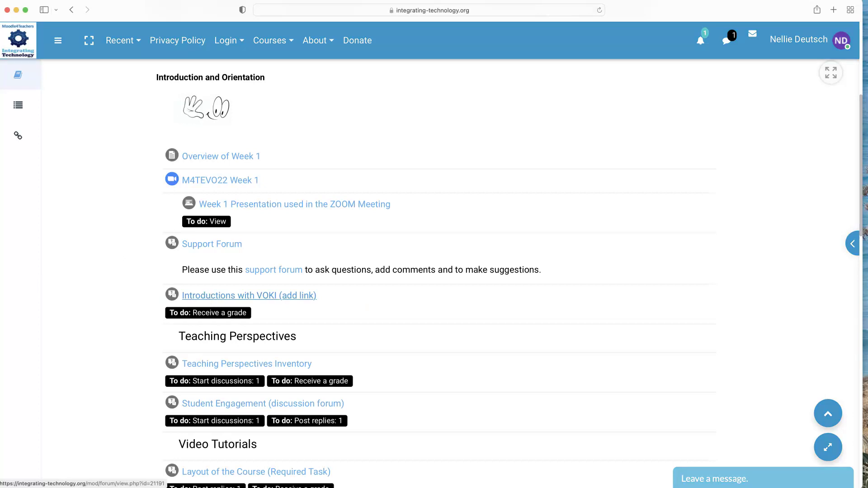
Open Introductions with VOKI (add link) and scroll through the Voki Introductions topic page.
{"action": "left_click", "coordinate": [224, 297]}
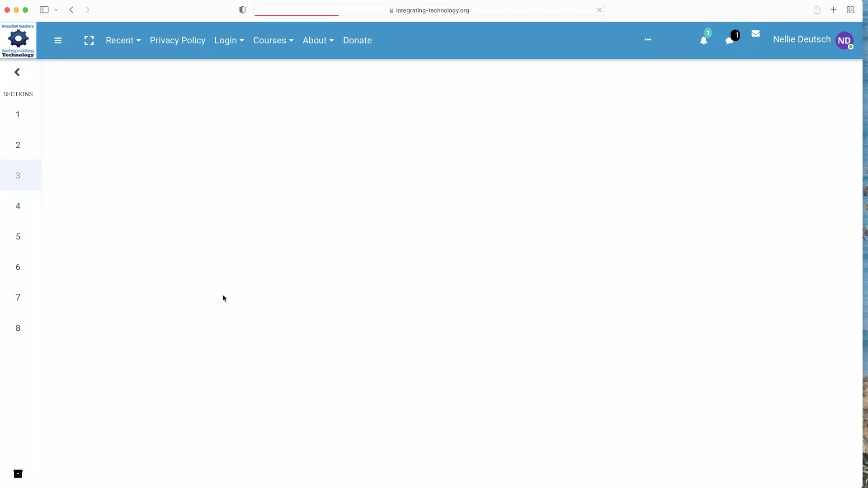
{"action": "scroll", "coordinate": [224, 298], "scroll_direction": "down", "scroll_amount": 3}
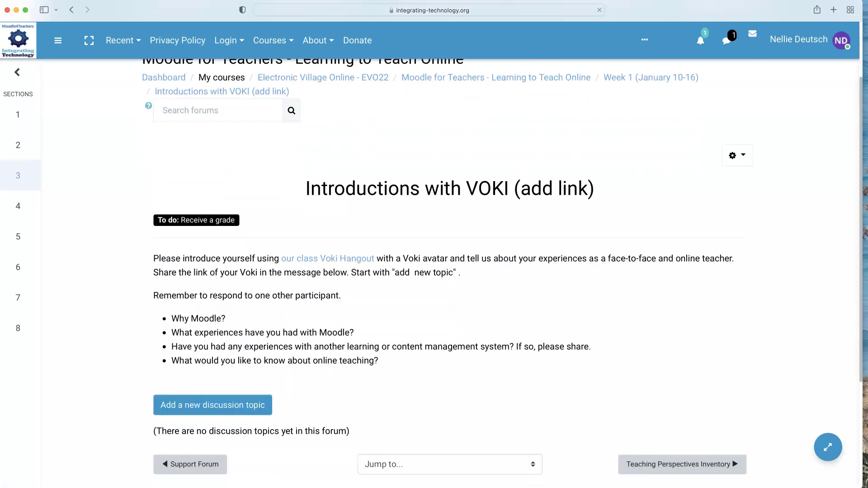
{"action": "scroll", "coordinate": [189, 271], "scroll_direction": "down", "scroll_amount": 1}
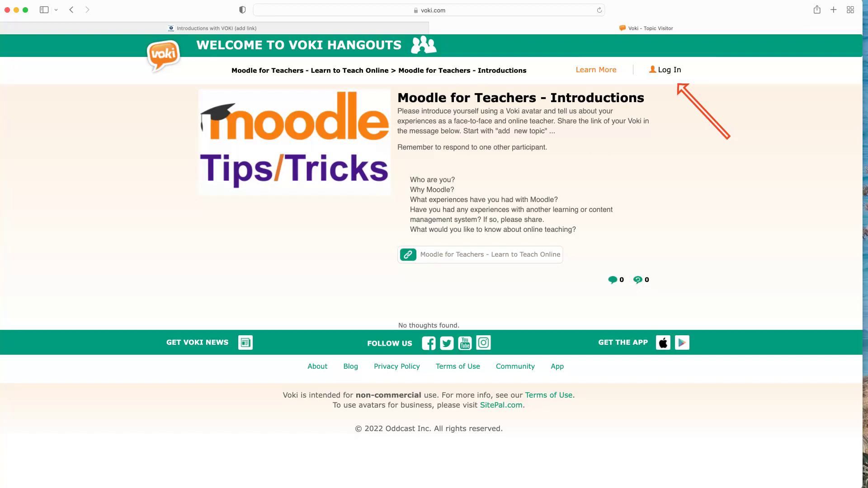
{"action": "left_click", "coordinate": [665, 70]}
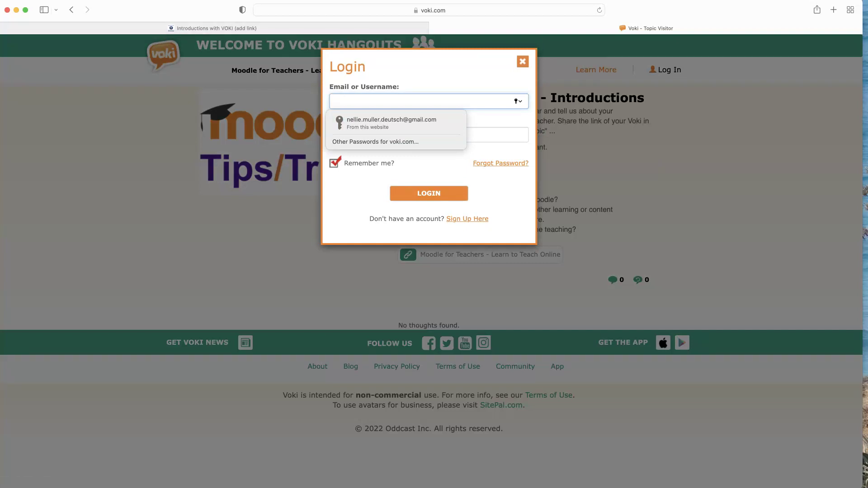
{"action": "key", "text": "Escape"}
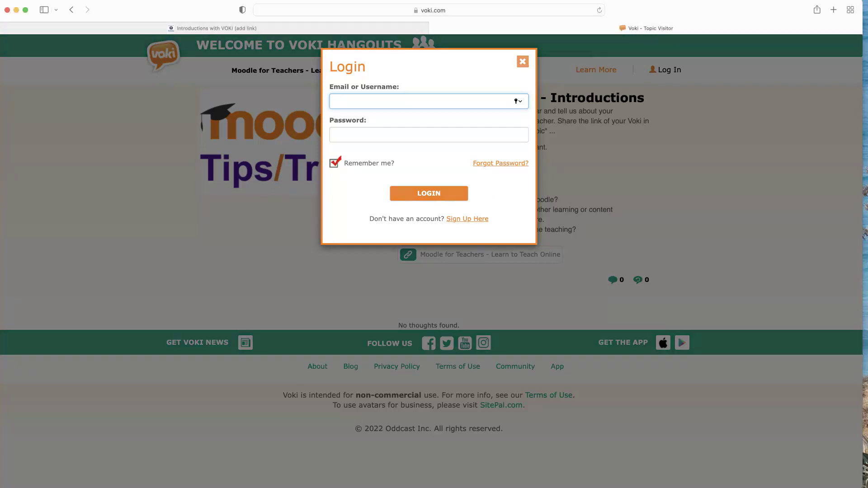
{"action": "key", "text": "Escape"}
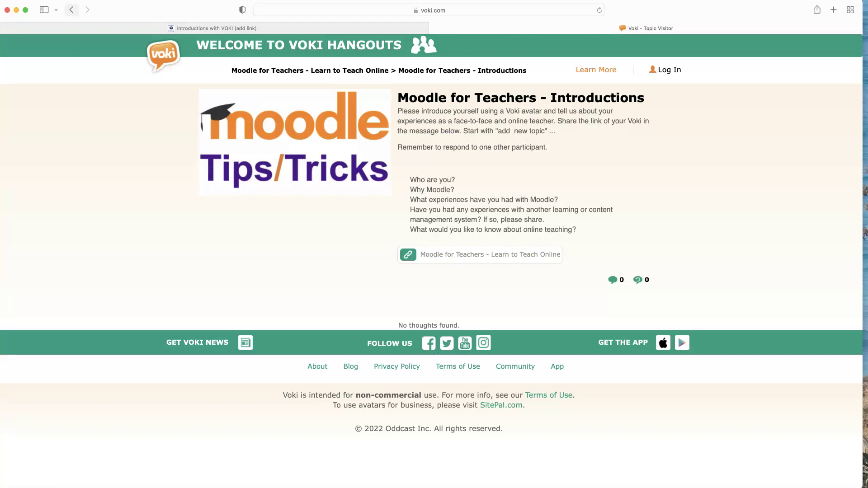
{"action": "left_click", "coordinate": [71, 9]}
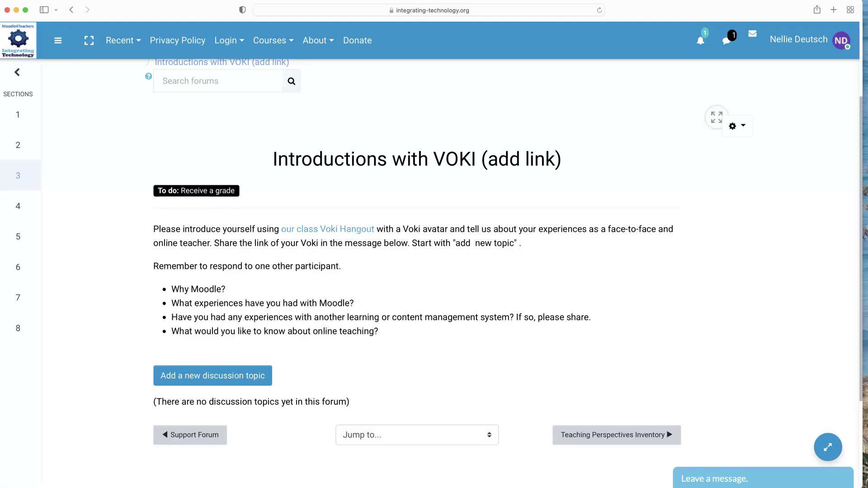
{"action": "scroll", "coordinate": [214, 230], "scroll_direction": "down", "scroll_amount": 3}
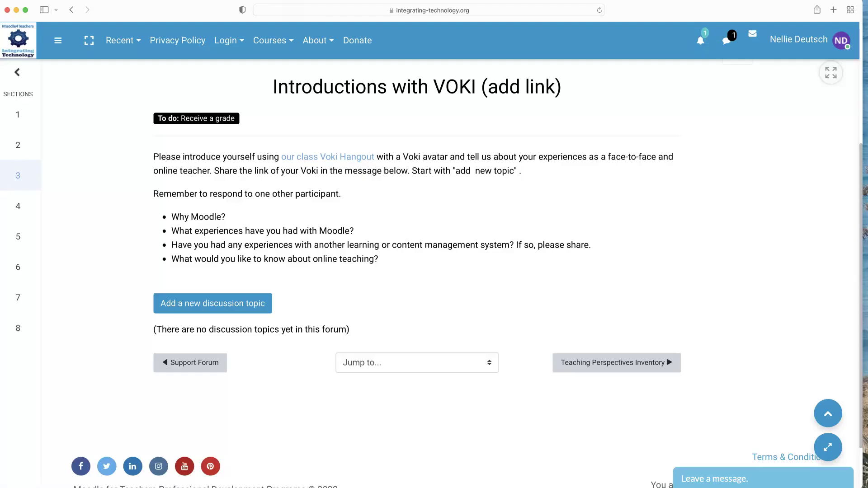
Choose 'Add a new discussion topic' in the Introductions with VOKI forum.
{"action": "left_click", "coordinate": [218, 304]}
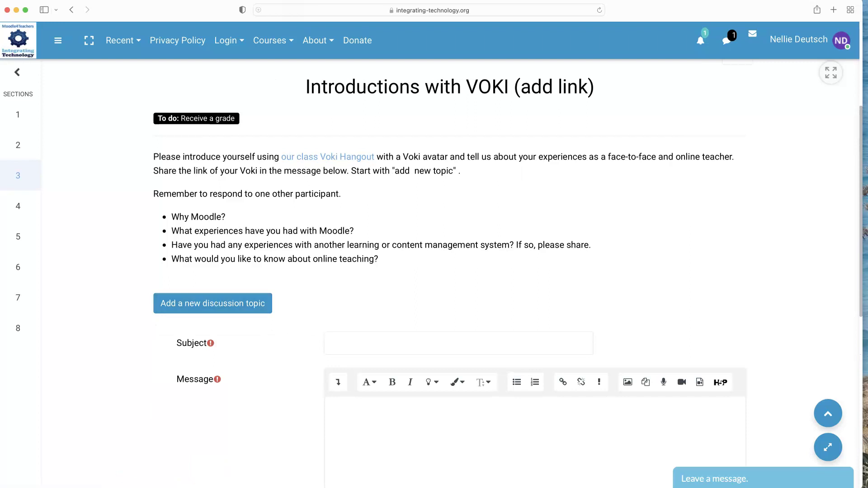
{"action": "key", "text": "super+l"}
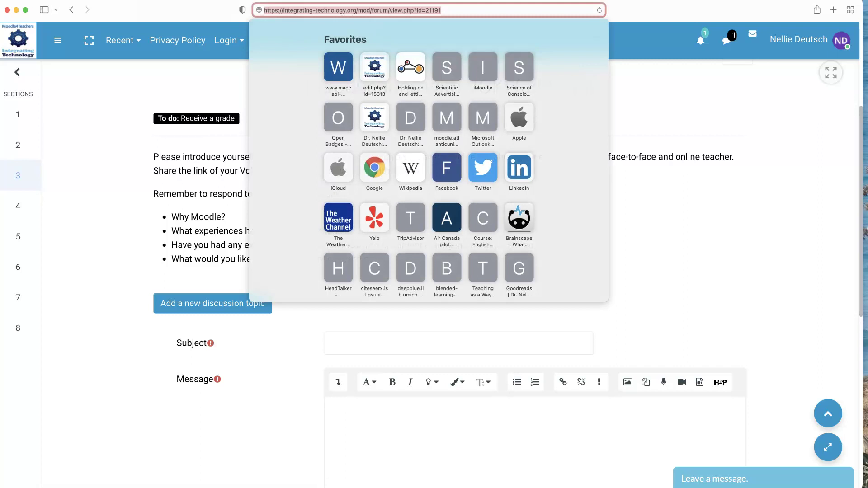
{"action": "key", "text": "Escape"}
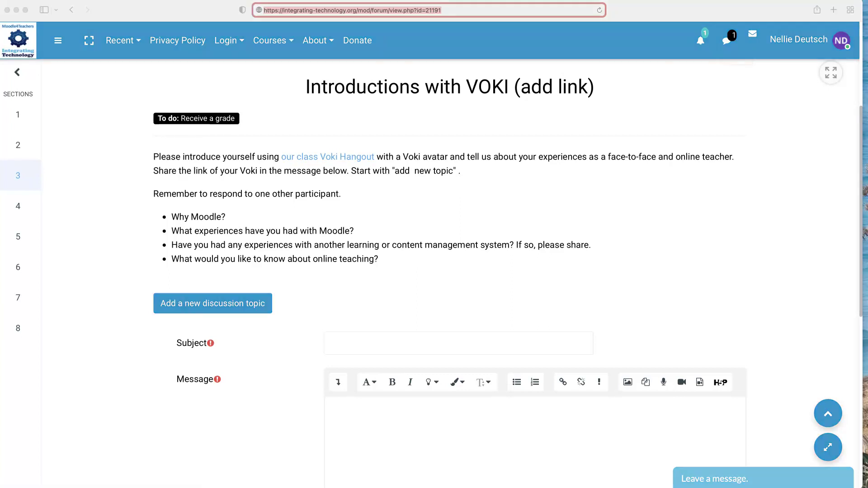
Enter 'test' as the topic Subject and place the cursor in the Message editor.
{"action": "scroll", "coordinate": [356, 244], "scroll_direction": "down", "scroll_amount": 3}
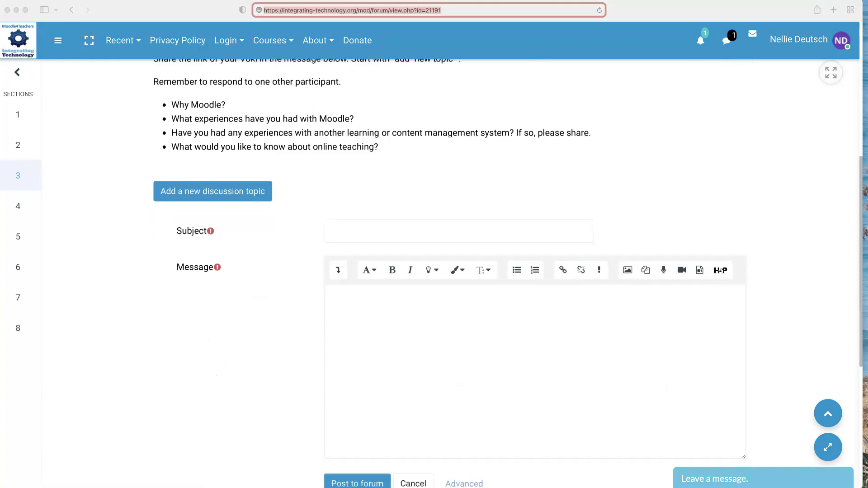
{"action": "left_click", "coordinate": [458, 231]}
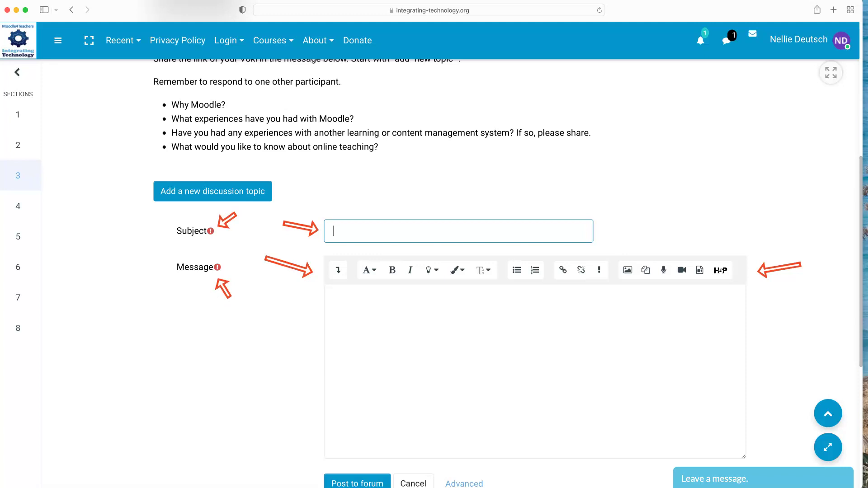
{"action": "left_click", "coordinate": [452, 231]}
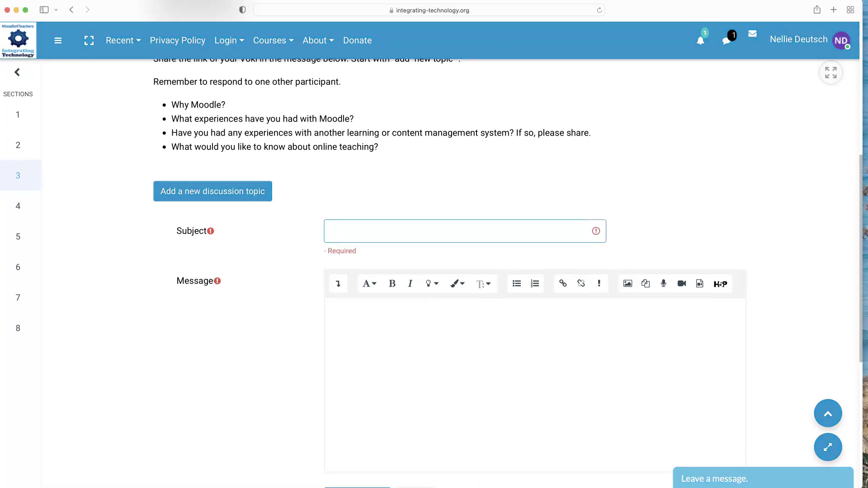
{"action": "type", "text": "test"}
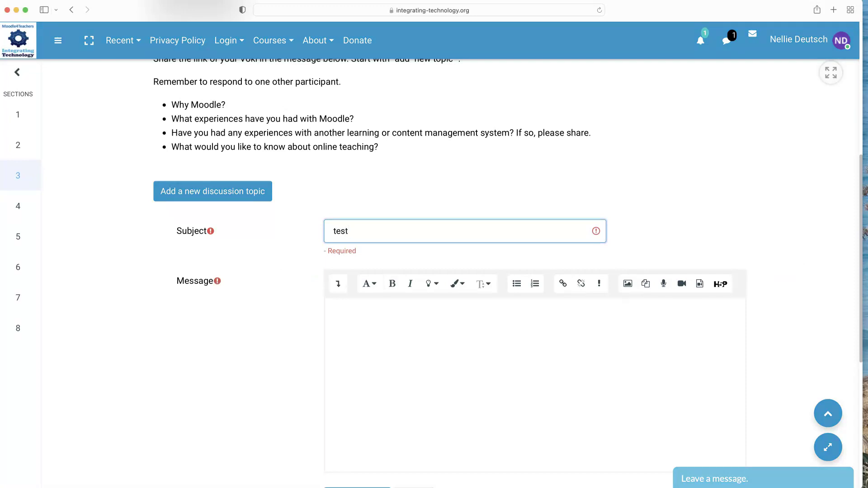
{"action": "left_click", "coordinate": [330, 308]}
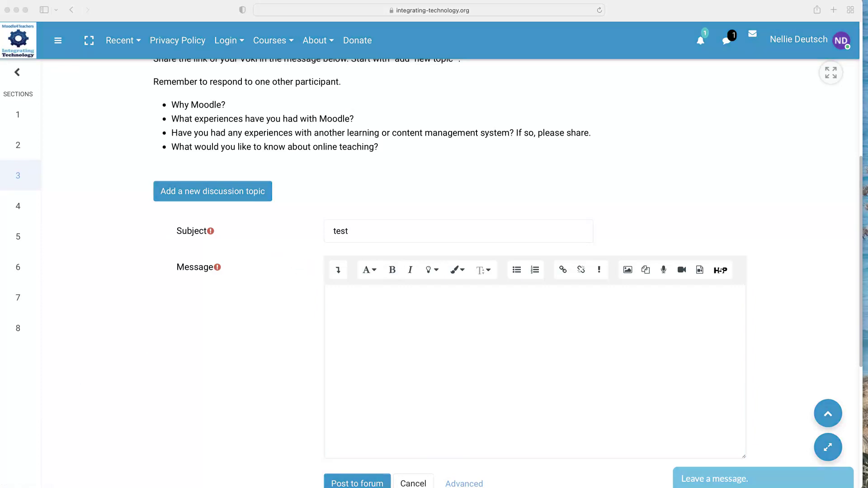
{"action": "left_click", "coordinate": [327, 290]}
{"action": "left_click", "coordinate": [338, 271]}
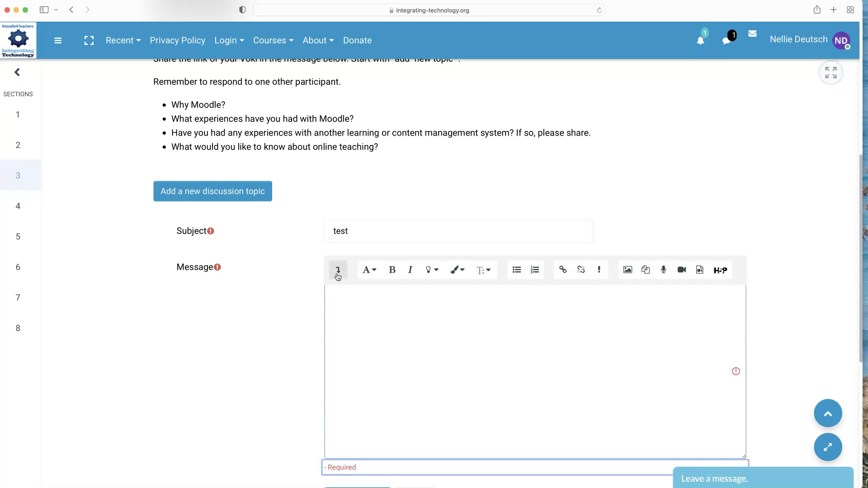
{"action": "scroll", "coordinate": [338, 277], "scroll_direction": "down", "scroll_amount": 3}
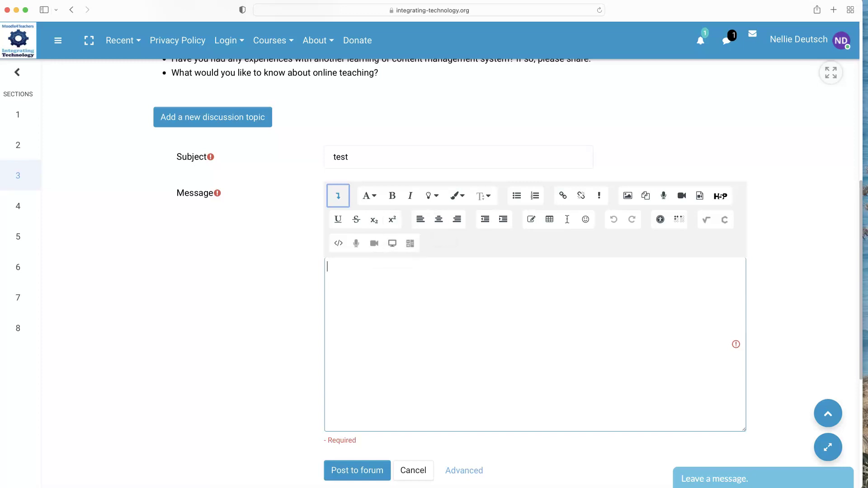
{"action": "scroll", "coordinate": [434, 271], "scroll_direction": "down", "scroll_amount": 3}
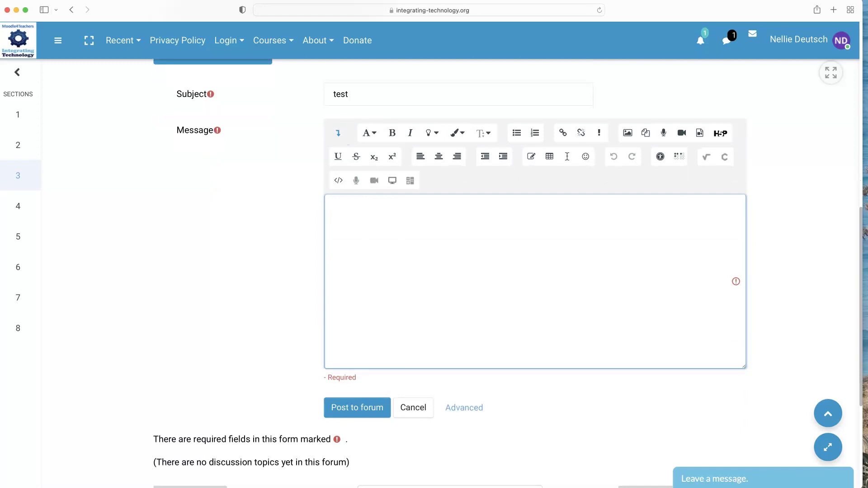
{"action": "scroll", "coordinate": [356, 230], "scroll_direction": "up", "scroll_amount": 1}
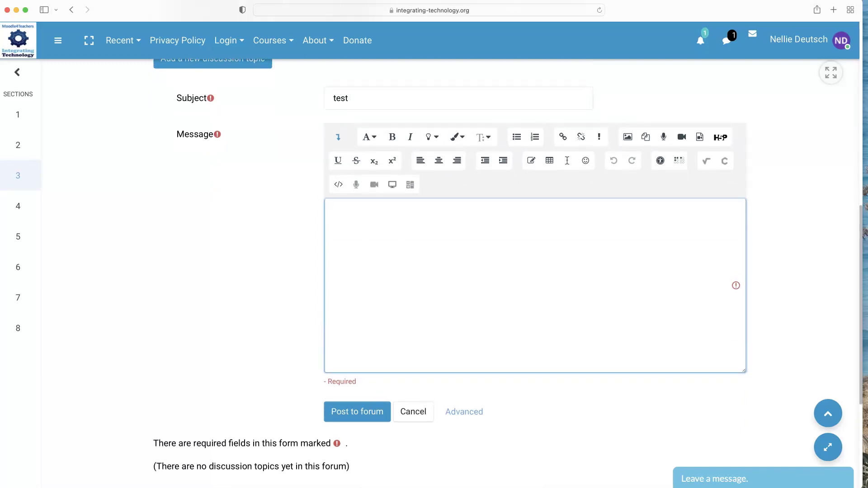
{"action": "scroll", "coordinate": [356, 232], "scroll_direction": "down", "scroll_amount": 1}
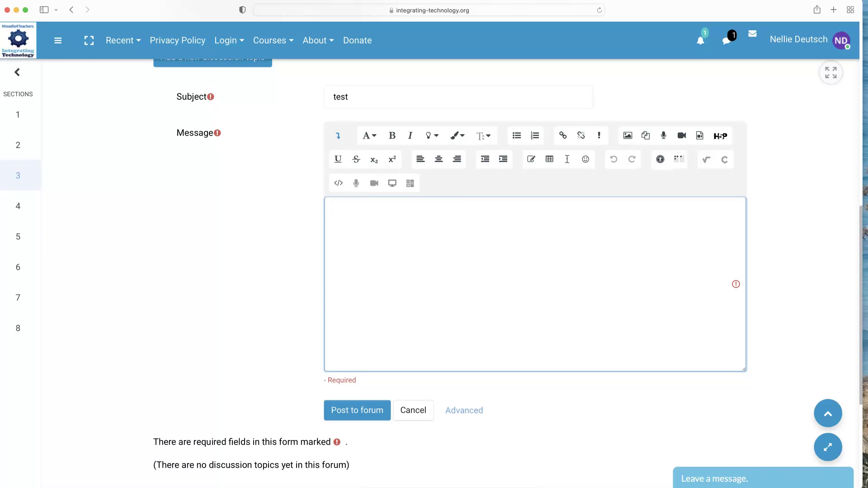
{"action": "scroll", "coordinate": [351, 214], "scroll_direction": "up", "scroll_amount": 1}
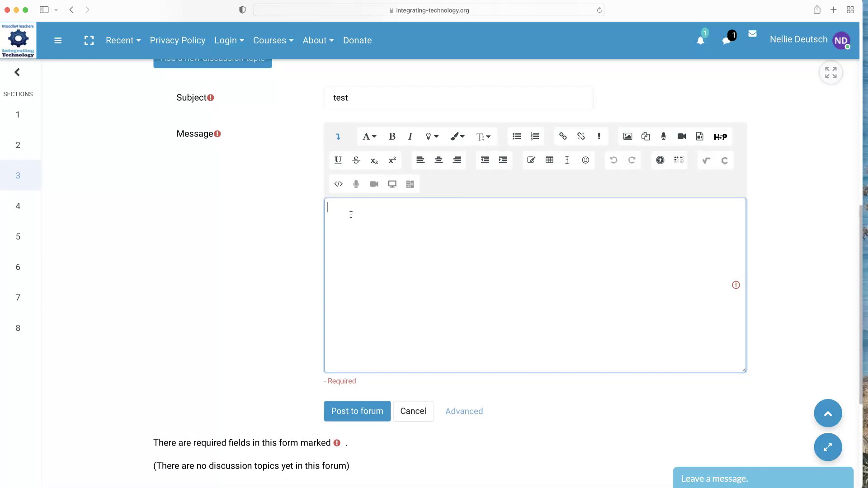
{"action": "scroll", "coordinate": [350, 215], "scroll_direction": "down", "scroll_amount": 3}
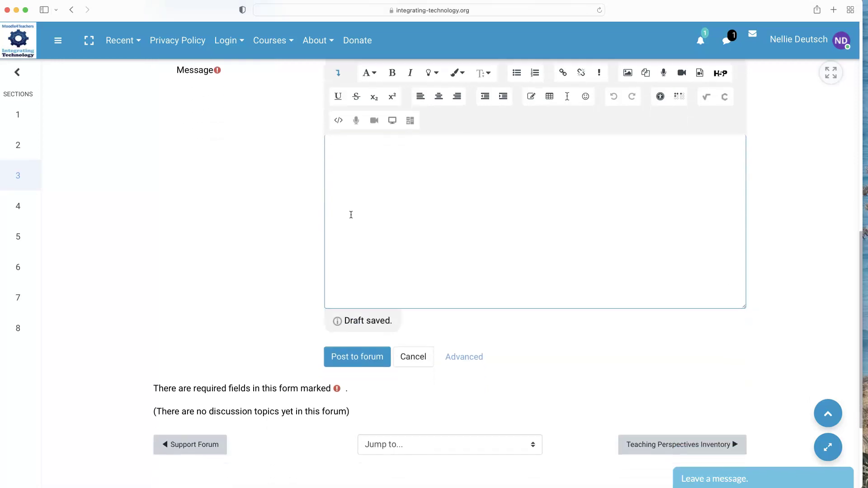
{"action": "scroll", "coordinate": [351, 215], "scroll_direction": "up", "scroll_amount": 4}
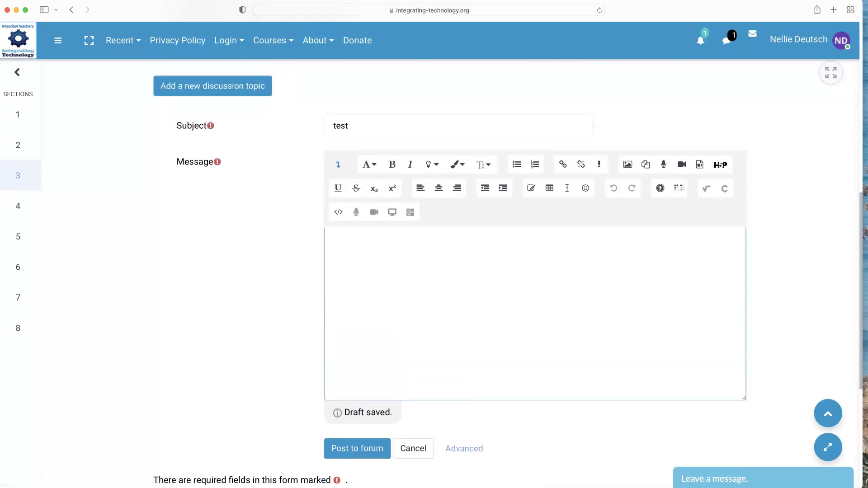
{"action": "scroll", "coordinate": [395, 322], "scroll_direction": "down", "scroll_amount": 3}
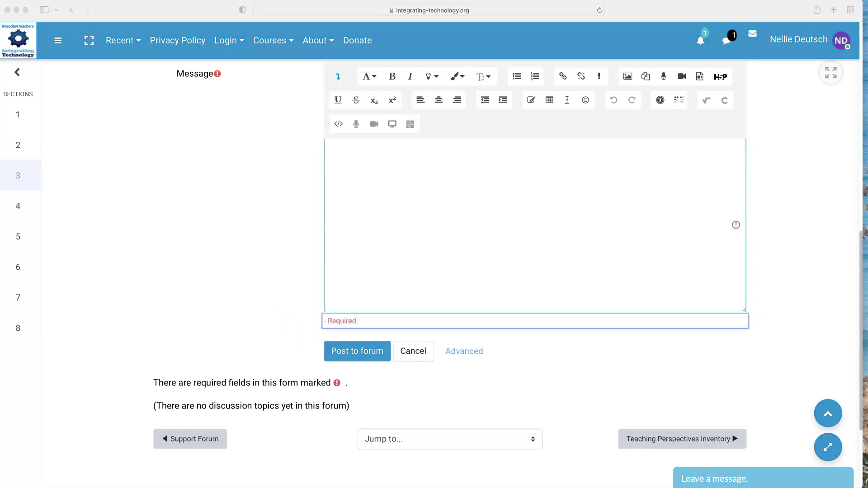
{"action": "scroll", "coordinate": [399, 175], "scroll_direction": "up", "scroll_amount": 15}
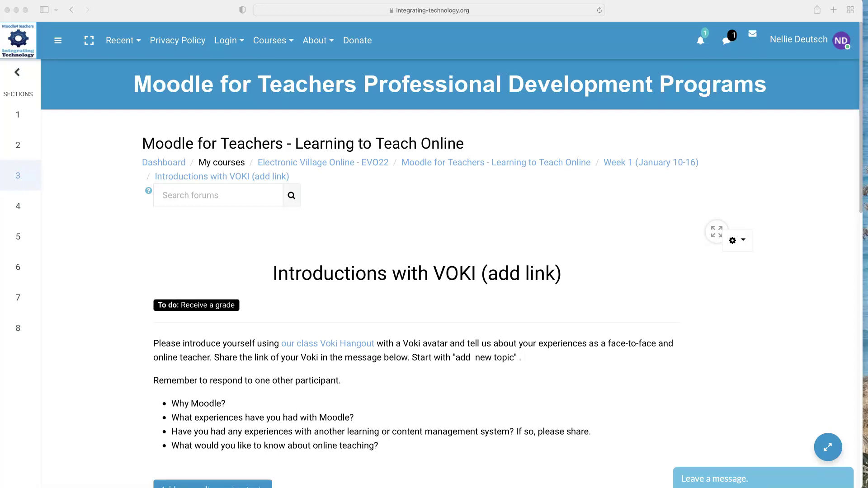
Use the Week 1 (January 10-16) breadcrumb and scroll down to Profile on Moodle (Required Task).
{"action": "left_click", "coordinate": [652, 168]}
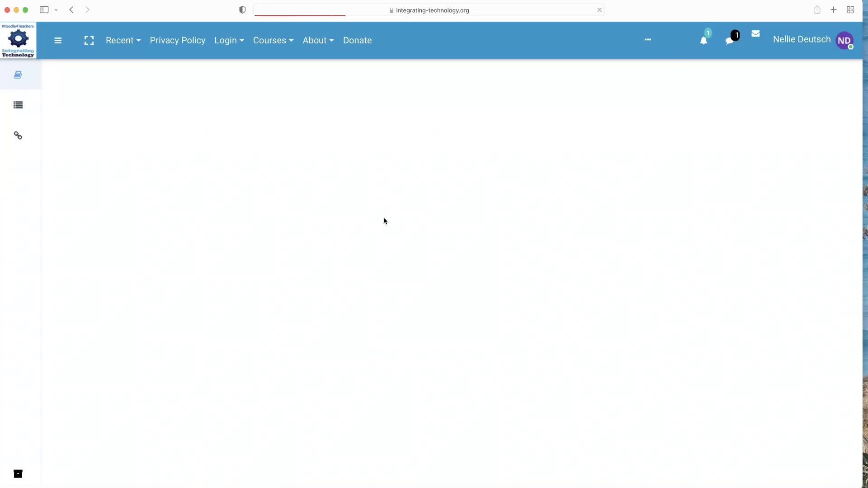
{"action": "scroll", "coordinate": [337, 216], "scroll_direction": "down", "scroll_amount": 2}
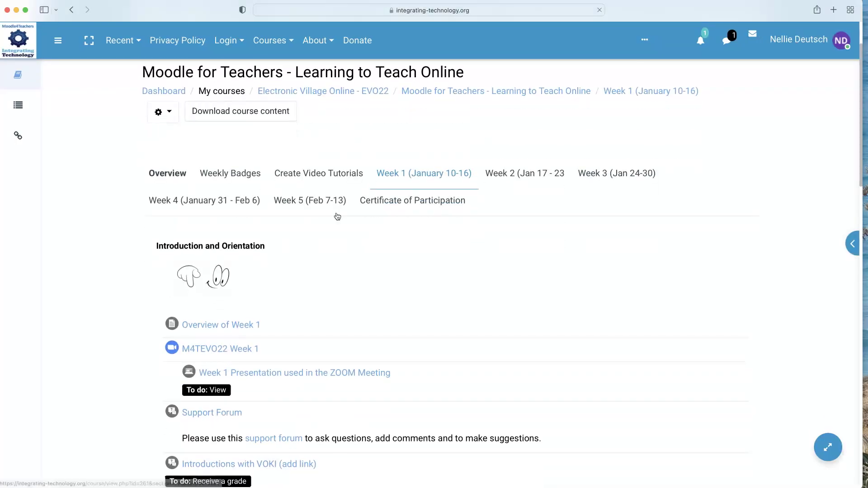
{"action": "scroll", "coordinate": [334, 258], "scroll_direction": "down", "scroll_amount": 7}
{"action": "scroll", "coordinate": [333, 255], "scroll_direction": "down", "scroll_amount": 15}
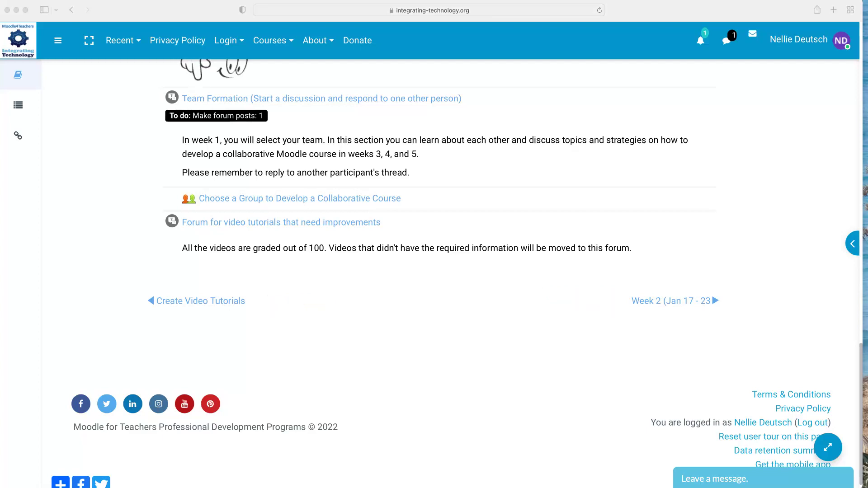
{"action": "scroll", "coordinate": [288, 202], "scroll_direction": "up", "scroll_amount": 3}
{"action": "scroll", "coordinate": [287, 201], "scroll_direction": "up", "scroll_amount": 15}
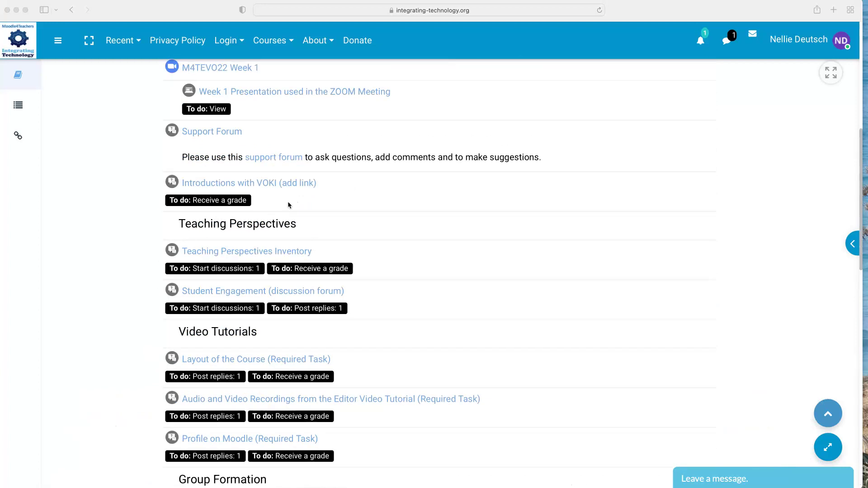
{"action": "scroll", "coordinate": [288, 205], "scroll_direction": "up", "scroll_amount": 4}
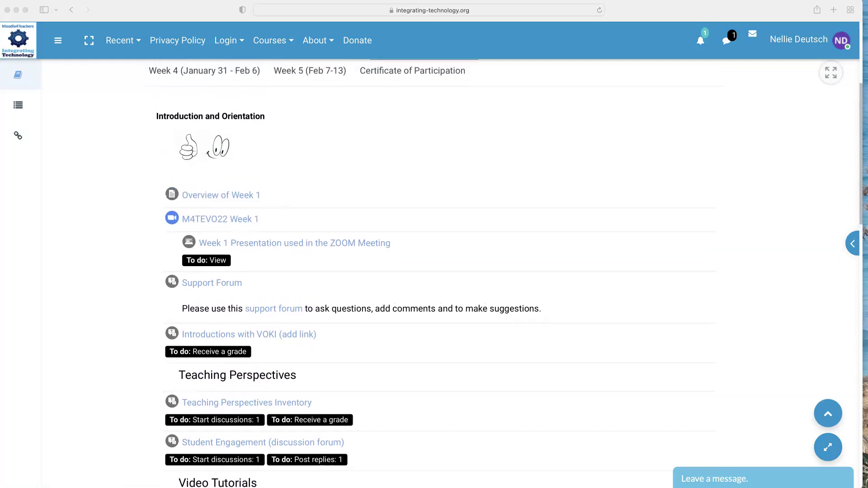
{"action": "scroll", "coordinate": [287, 202], "scroll_direction": "down", "scroll_amount": 2}
{"action": "scroll", "coordinate": [437, 273], "scroll_direction": "down", "scroll_amount": 4}
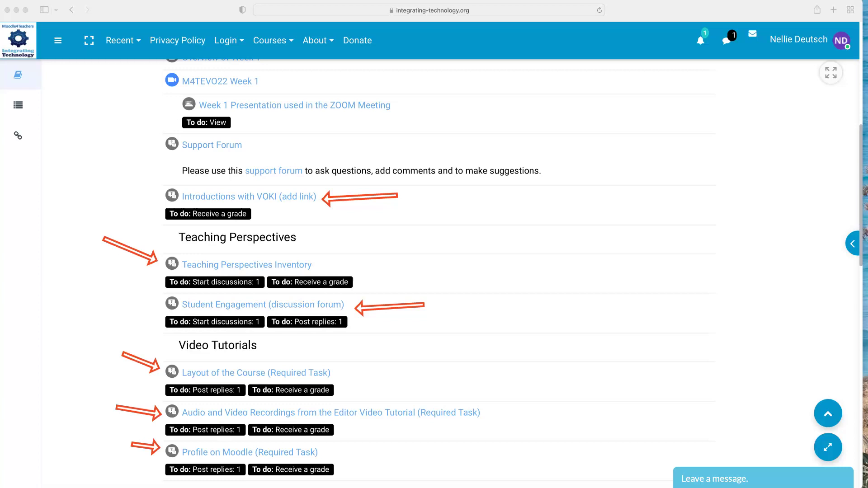
{"action": "scroll", "coordinate": [513, 274], "scroll_direction": "down", "scroll_amount": 5}
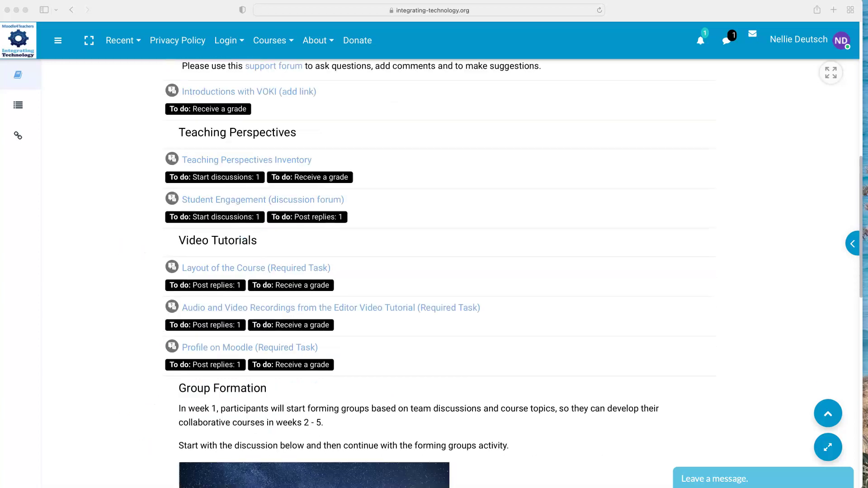
{"action": "scroll", "coordinate": [513, 274], "scroll_direction": "down", "scroll_amount": 2}
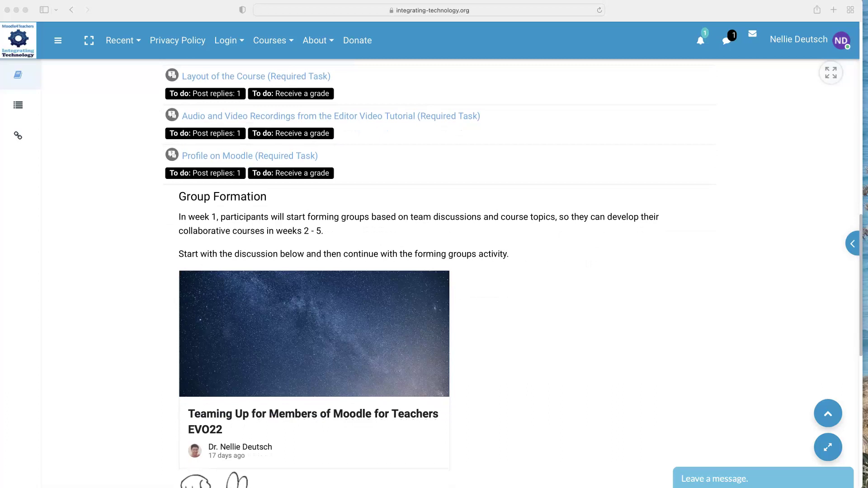
{"action": "scroll", "coordinate": [434, 271], "scroll_direction": "down", "scroll_amount": 5}
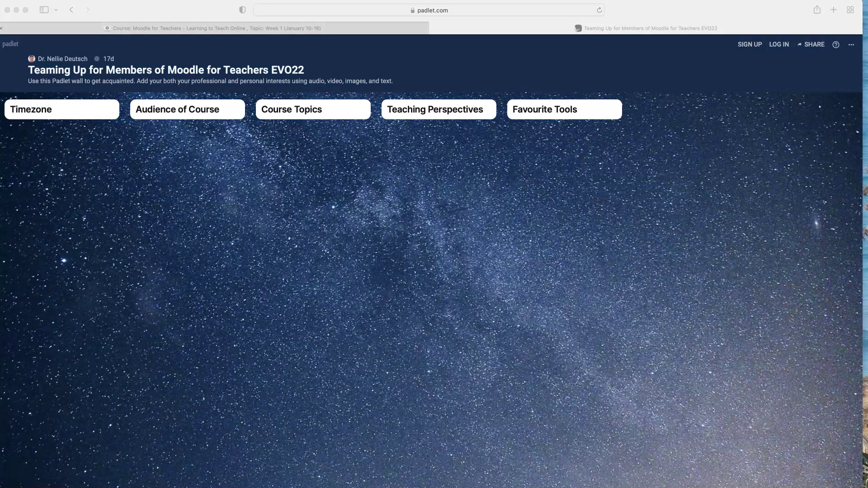
Switch to the Moodle course tab and scroll to the Team Formation and Choose a Group activities.
{"action": "left_click", "coordinate": [258, 30]}
{"action": "scroll", "coordinate": [267, 244], "scroll_direction": "down", "scroll_amount": 3}
{"action": "scroll", "coordinate": [267, 244], "scroll_direction": "down", "scroll_amount": 2}
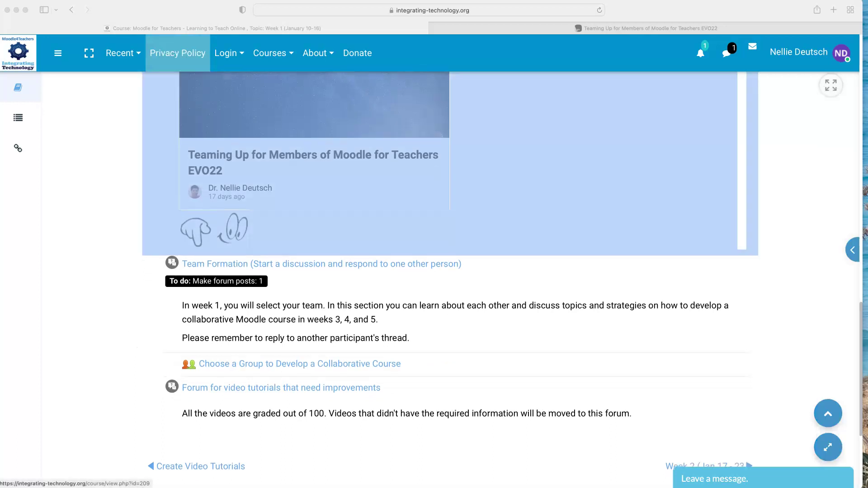
{"action": "scroll", "coordinate": [270, 333], "scroll_direction": "down", "scroll_amount": 2}
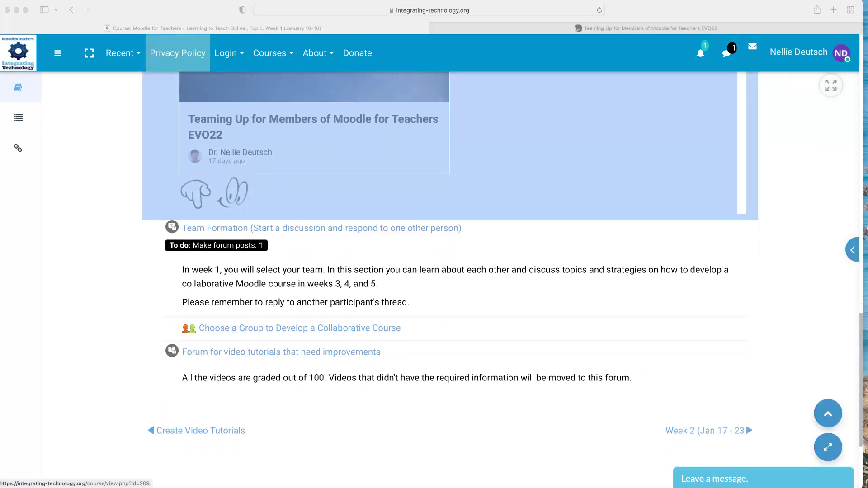
{"action": "left_click", "coordinate": [254, 328]}
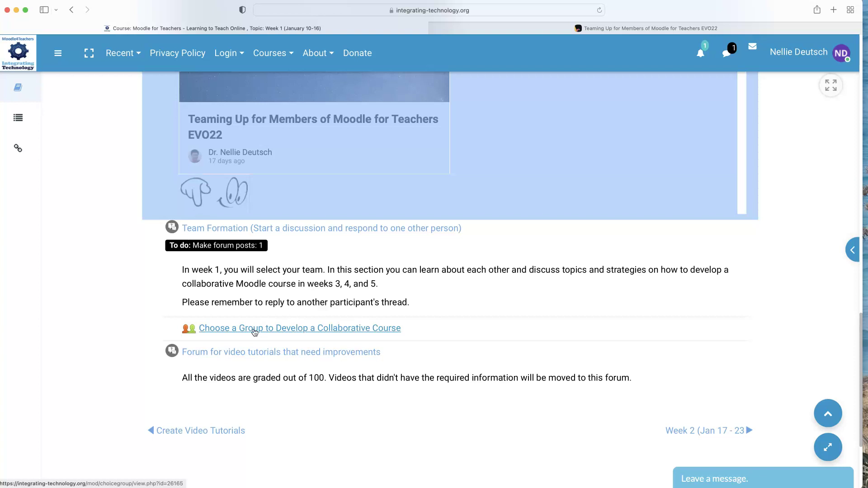
Open the Choose a Group activity, review its five EVO22 M4T groups, and select Collaborative Course 1.
{"action": "left_click", "coordinate": [254, 329]}
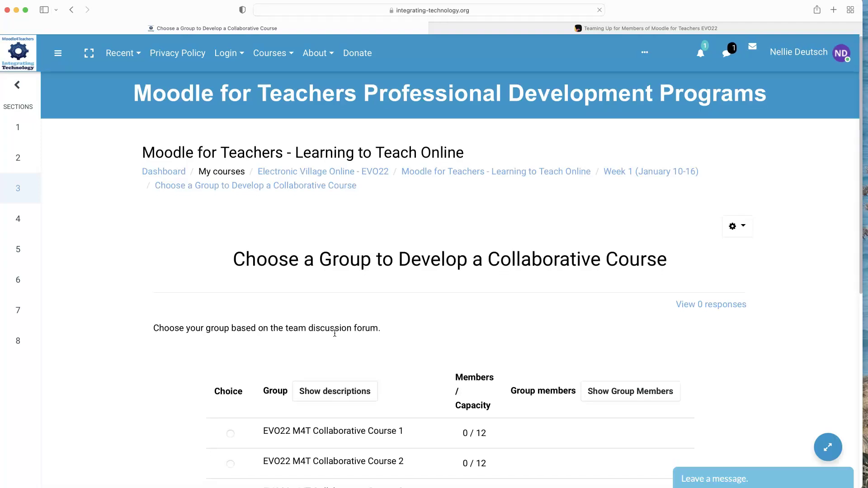
{"action": "scroll", "coordinate": [335, 334], "scroll_direction": "down", "scroll_amount": 2}
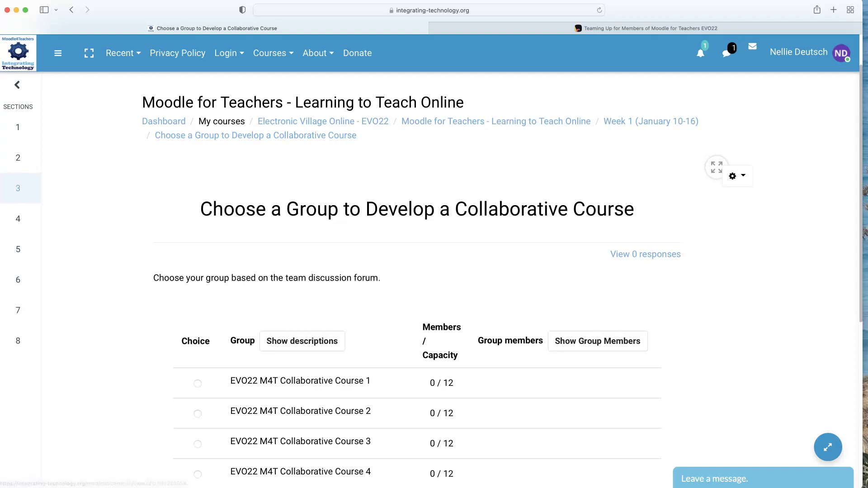
{"action": "scroll", "coordinate": [332, 337], "scroll_direction": "down", "scroll_amount": 5}
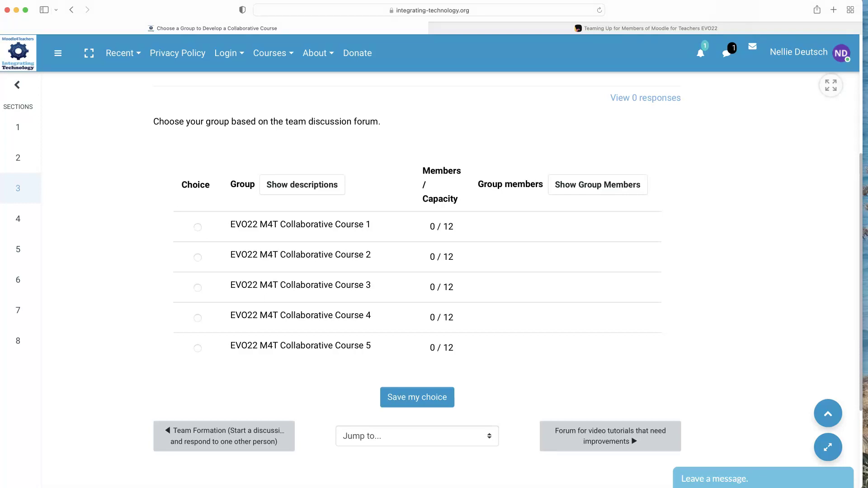
{"action": "scroll", "coordinate": [434, 271], "scroll_direction": "up", "scroll_amount": 1}
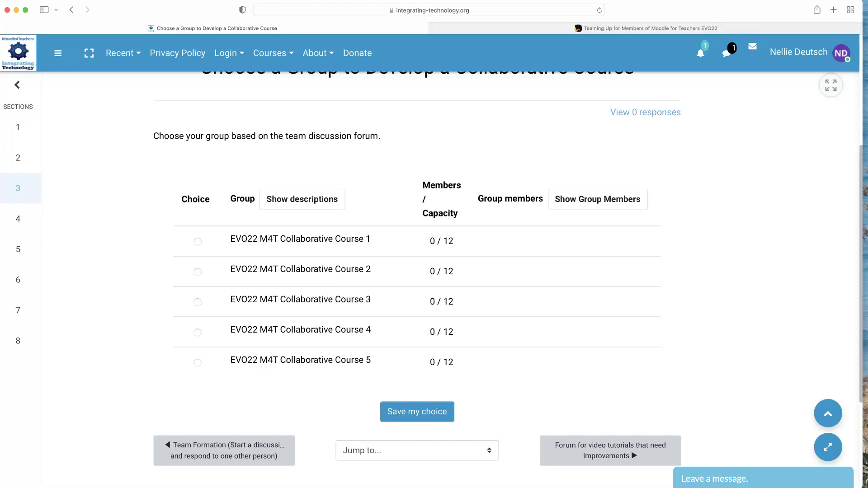
{"action": "scroll", "coordinate": [345, 310], "scroll_direction": "up", "scroll_amount": 1}
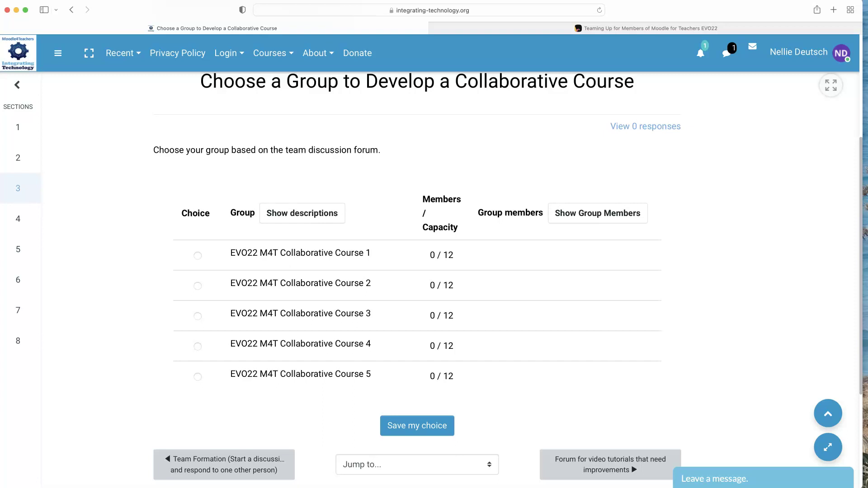
{"action": "scroll", "coordinate": [417, 280], "scroll_direction": "up", "scroll_amount": 1}
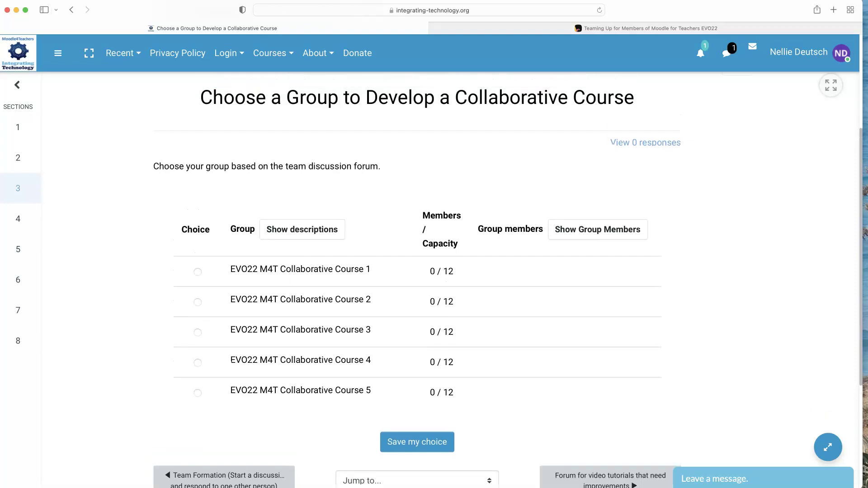
{"action": "left_click", "coordinate": [197, 271]}
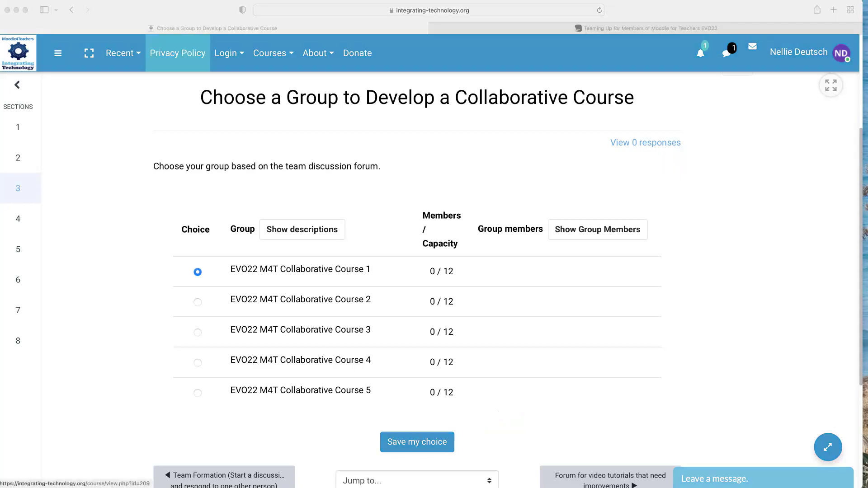
{"action": "scroll", "coordinate": [246, 183], "scroll_direction": "up", "scroll_amount": 5}
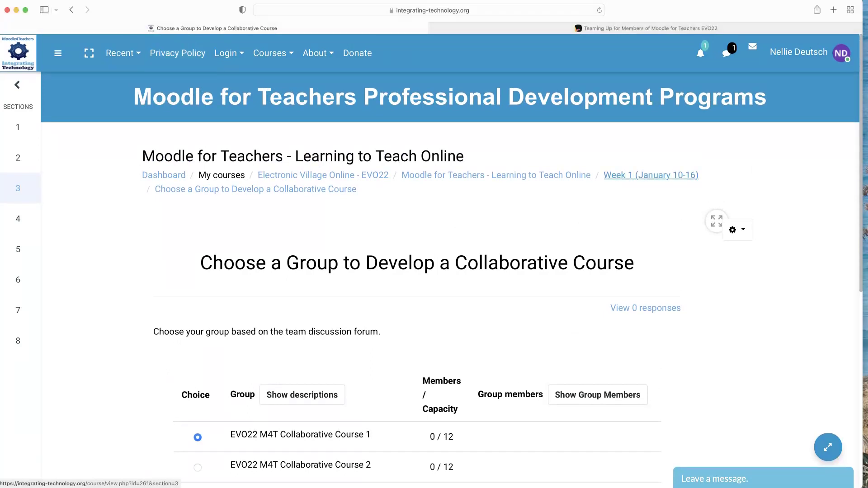
{"action": "left_click", "coordinate": [634, 177]}
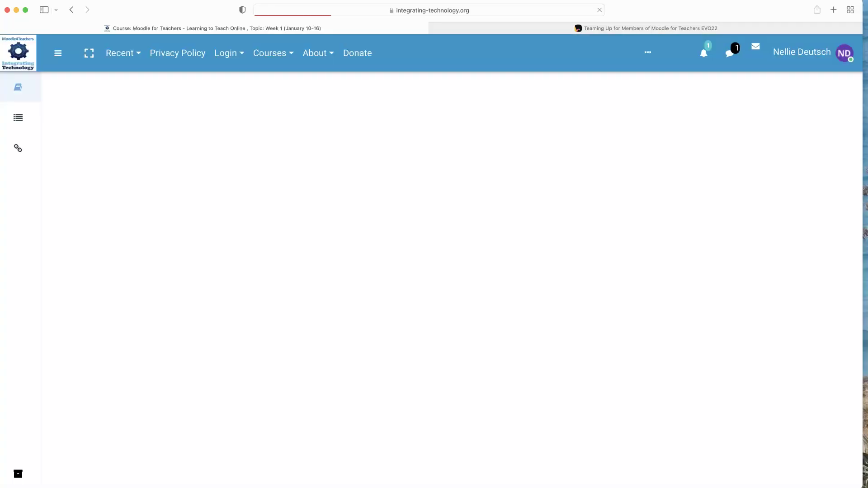
{"action": "scroll", "coordinate": [216, 281], "scroll_direction": "down", "scroll_amount": 7}
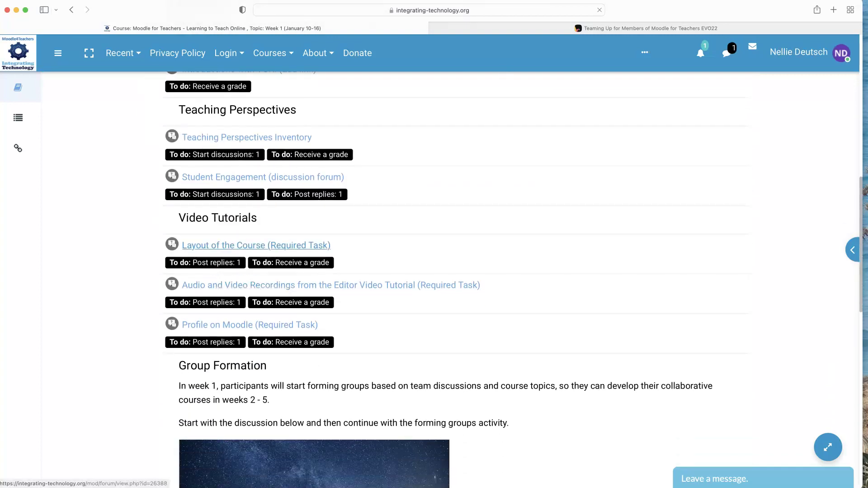
{"action": "scroll", "coordinate": [244, 256], "scroll_direction": "down", "scroll_amount": 3}
{"action": "scroll", "coordinate": [243, 256], "scroll_direction": "down", "scroll_amount": 6}
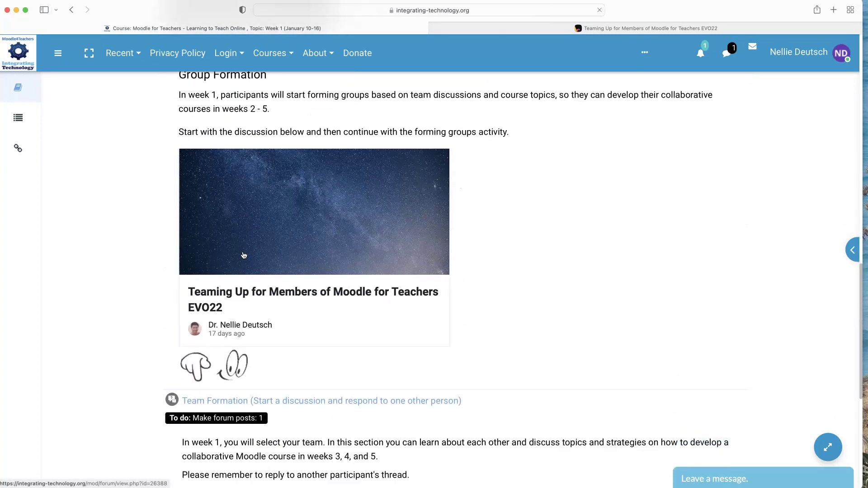
{"action": "scroll", "coordinate": [243, 254], "scroll_direction": "down", "scroll_amount": 1}
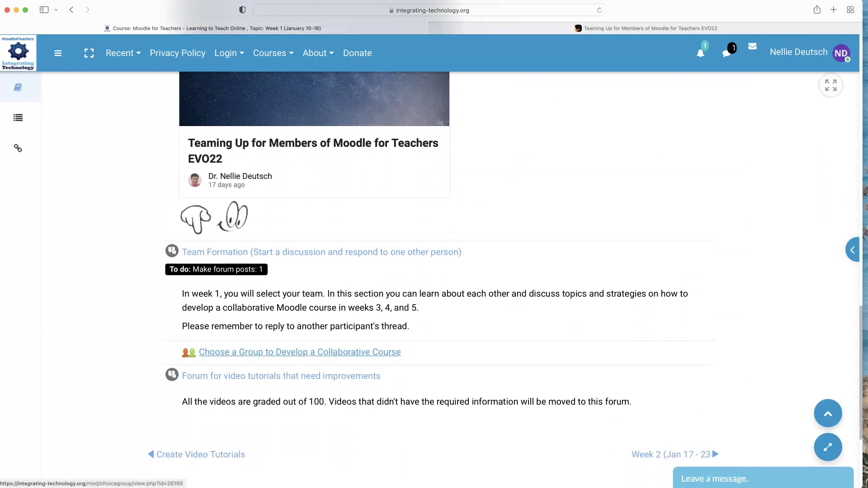
{"action": "scroll", "coordinate": [276, 354], "scroll_direction": "down", "scroll_amount": 1}
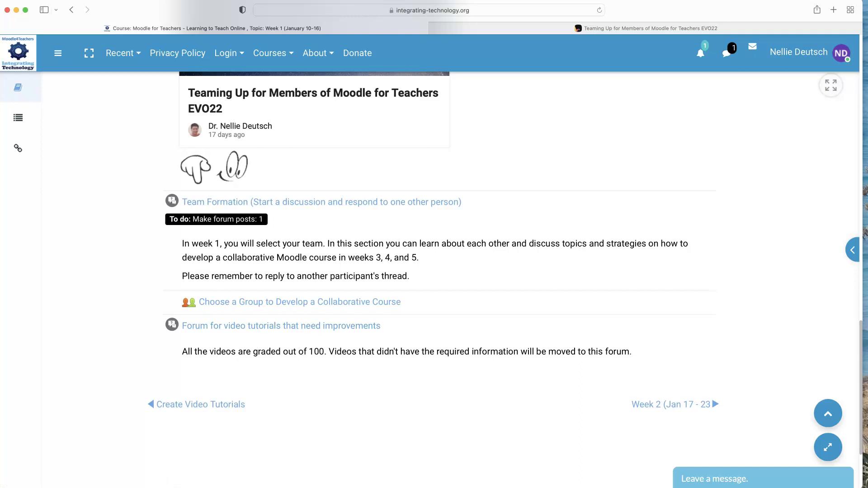
{"action": "left_click", "coordinate": [401, 302], "text": "shift"}
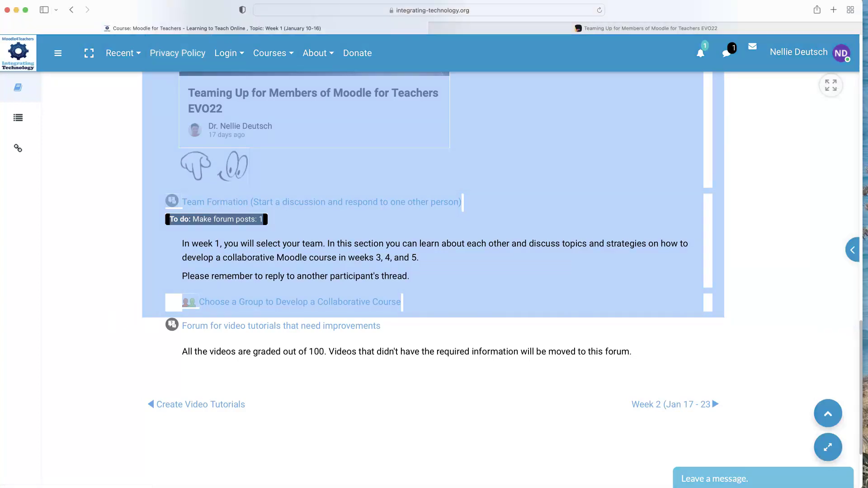
{"action": "left_click", "coordinate": [363, 292]}
{"action": "scroll", "coordinate": [363, 291], "scroll_direction": "up", "scroll_amount": 3}
{"action": "scroll", "coordinate": [363, 293], "scroll_direction": "up", "scroll_amount": 10}
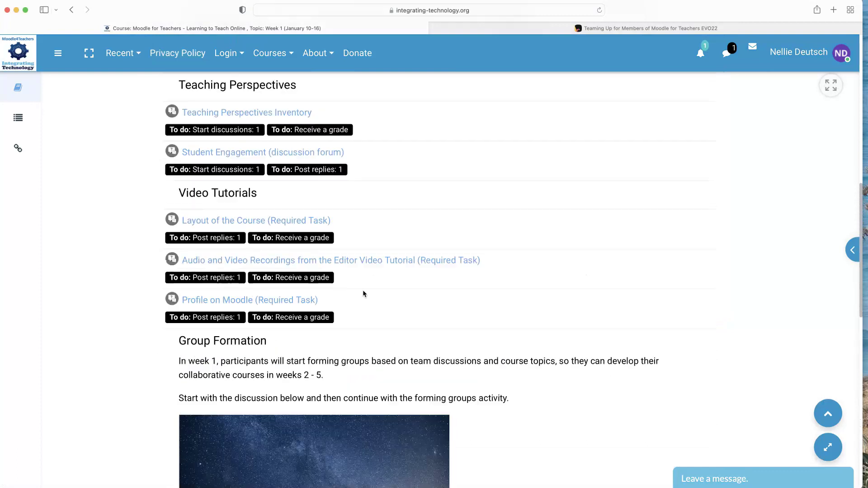
{"action": "scroll", "coordinate": [364, 293], "scroll_direction": "up", "scroll_amount": 1}
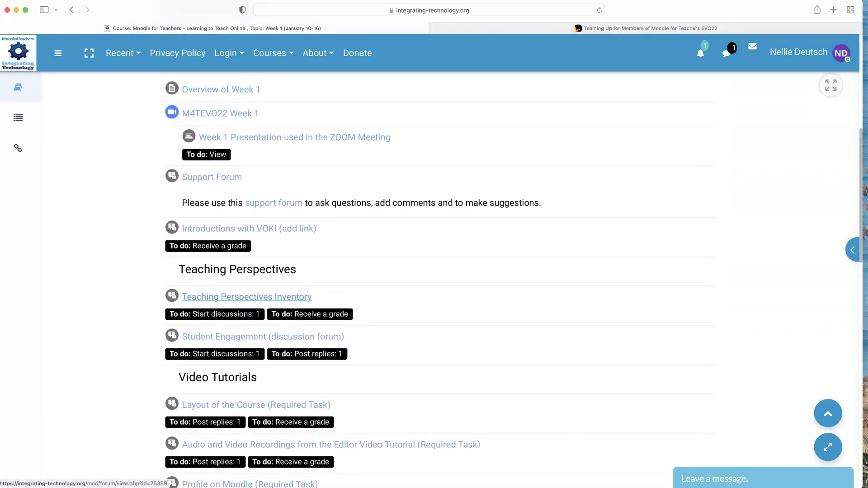
{"action": "scroll", "coordinate": [248, 298], "scroll_direction": "down", "scroll_amount": 5}
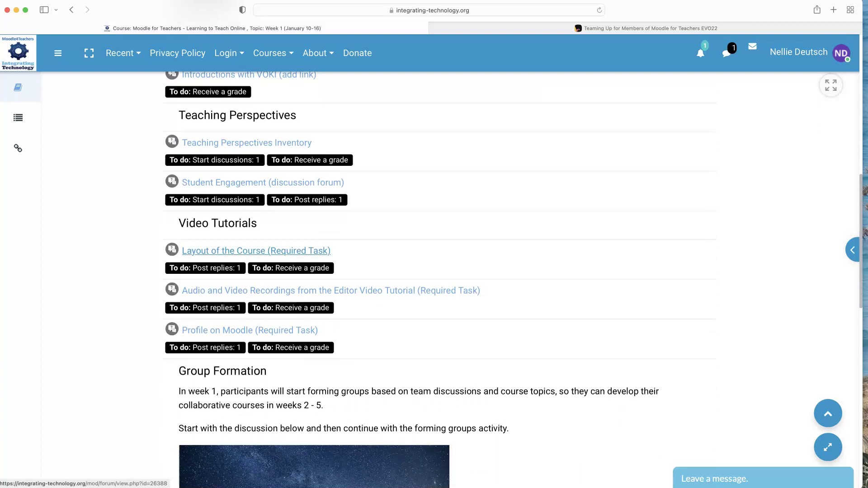
Open 'Layout of the Course (Required Task)' and read its video tutorial request and screen recorder list.
{"action": "left_click", "coordinate": [280, 253]}
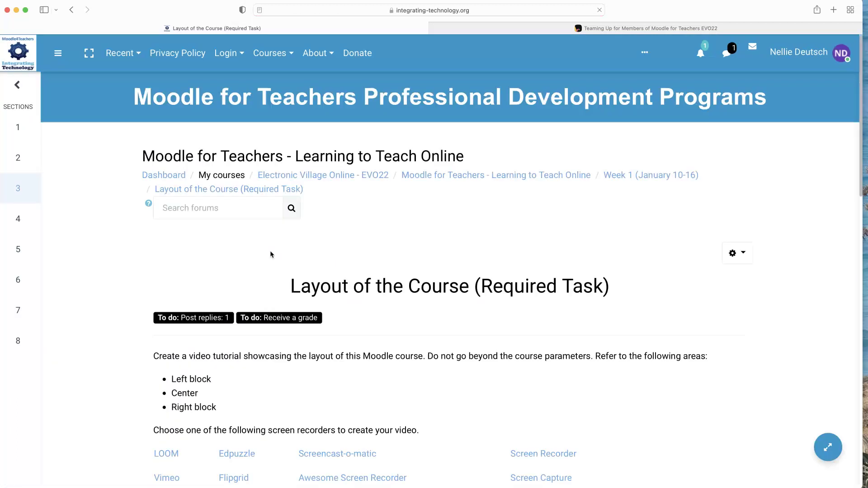
{"action": "scroll", "coordinate": [270, 254], "scroll_direction": "down", "scroll_amount": 3}
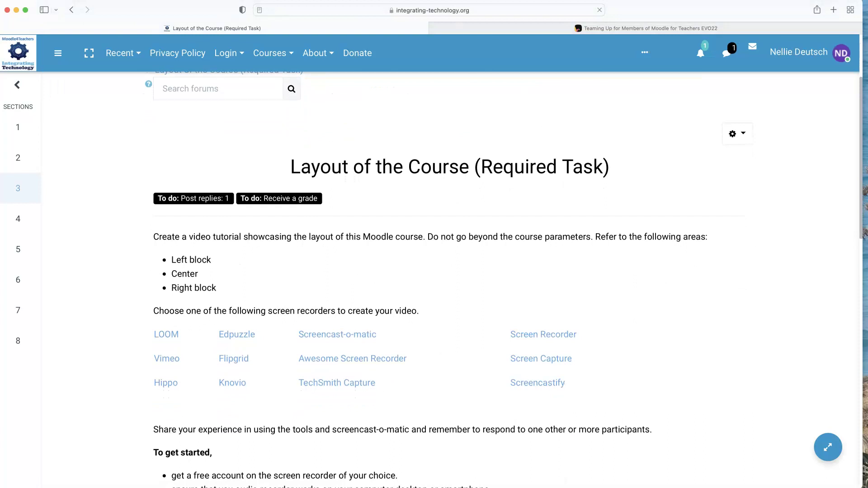
{"action": "scroll", "coordinate": [204, 246], "scroll_direction": "down", "scroll_amount": 2}
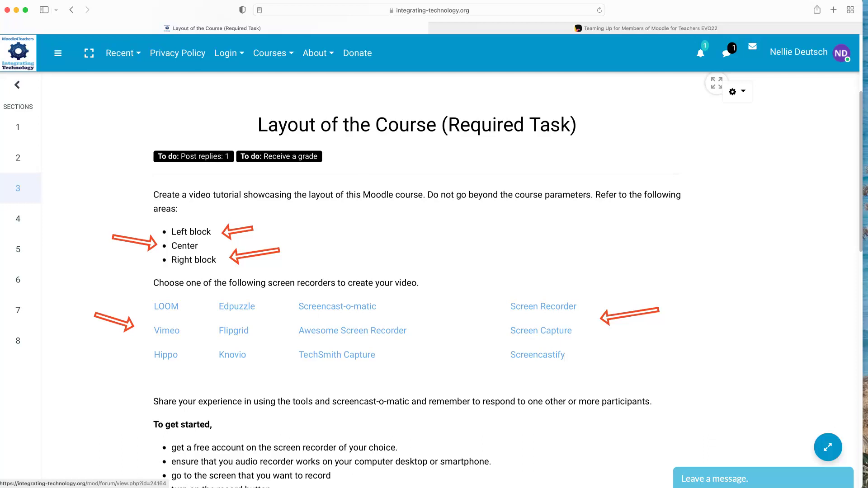
{"action": "scroll", "coordinate": [177, 53], "scroll_direction": "up", "scroll_amount": 5}
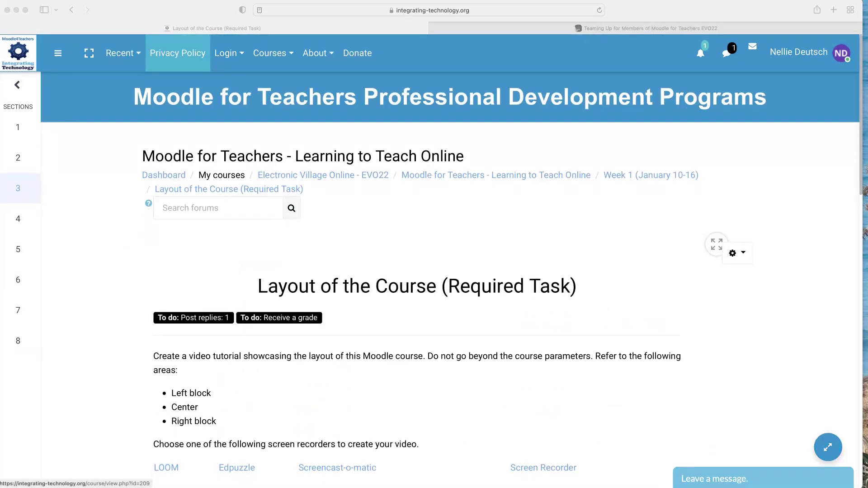
Return via the 'Moodle for Teachers - Learning to Teach Online' breadcrumb to the Overview section.
{"action": "left_click", "coordinate": [498, 181]}
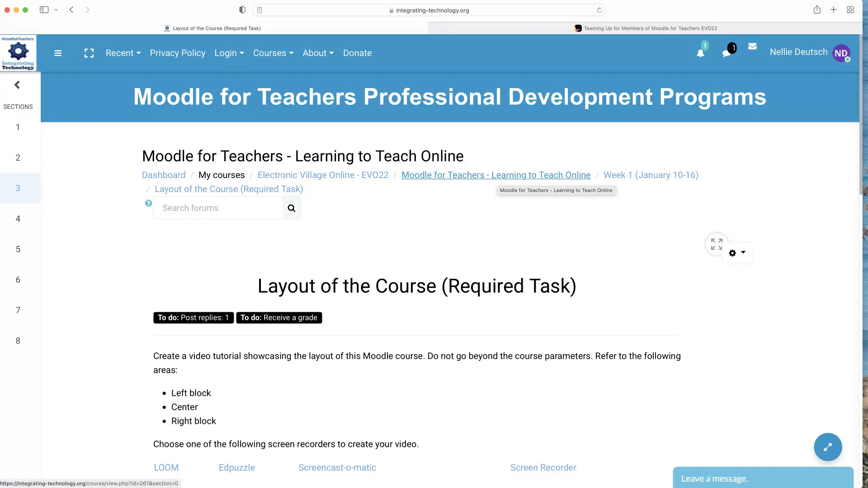
{"action": "left_click", "coordinate": [524, 179]}
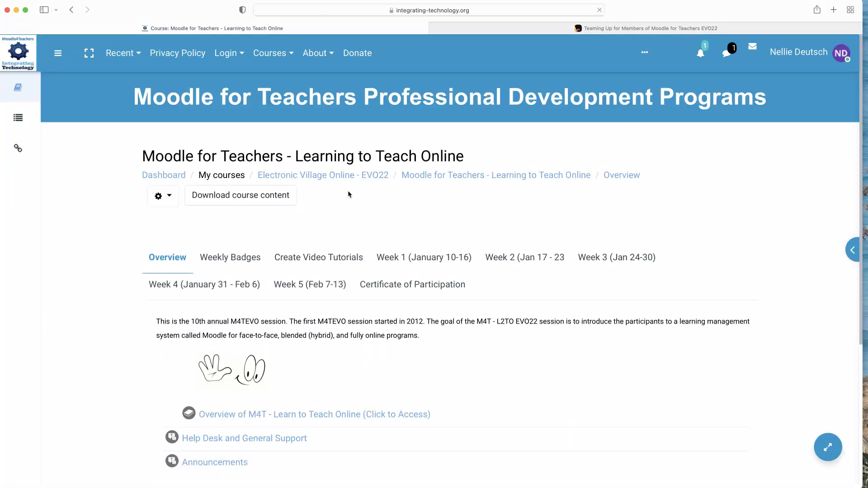
{"action": "scroll", "coordinate": [331, 199], "scroll_direction": "down", "scroll_amount": 2}
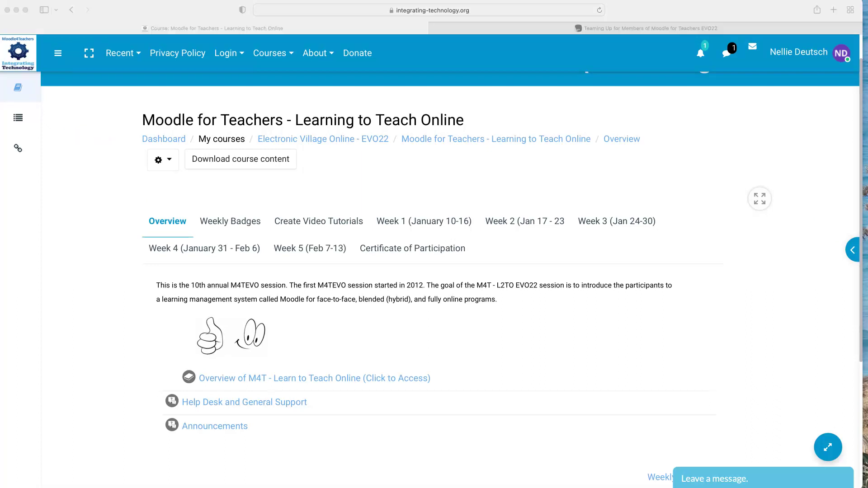
{"action": "left_click", "coordinate": [18, 118]}
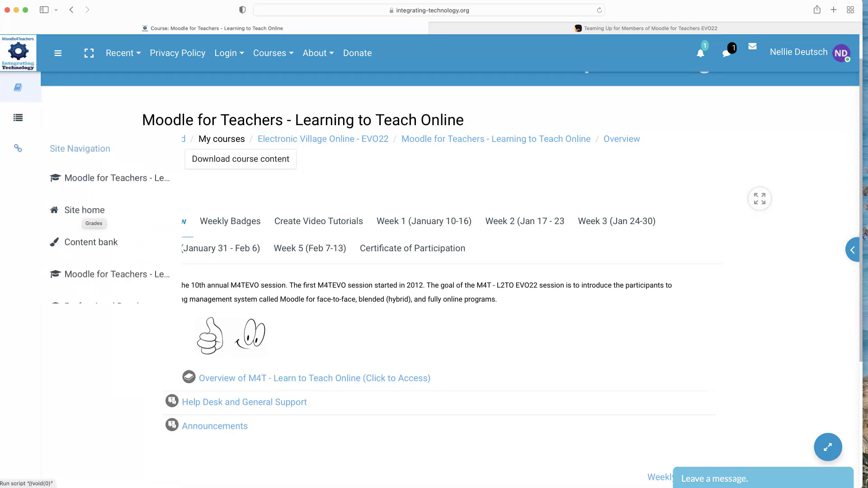
{"action": "mouse_move", "coordinate": [19, 117]}
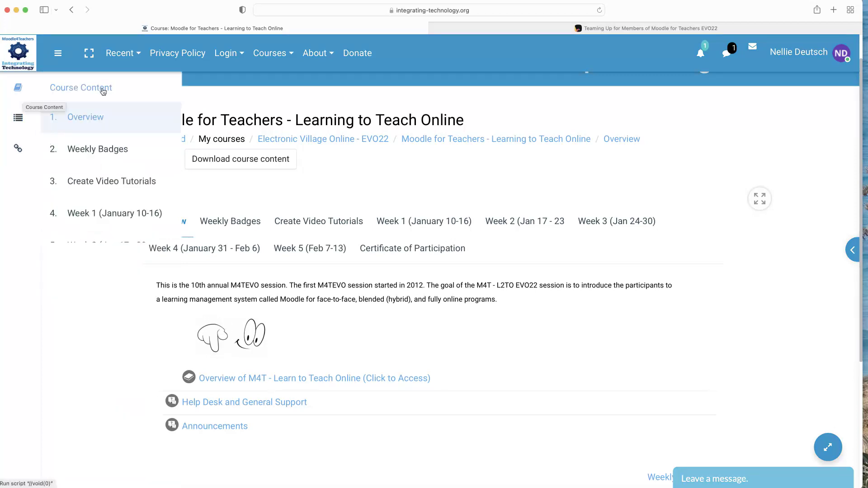
{"action": "mouse_move", "coordinate": [19, 153]}
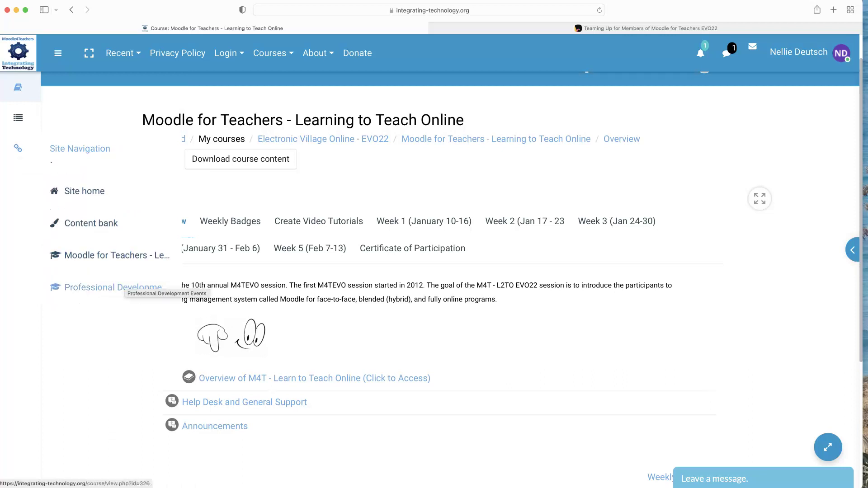
{"action": "scroll", "coordinate": [135, 181], "scroll_direction": "up", "scroll_amount": 2}
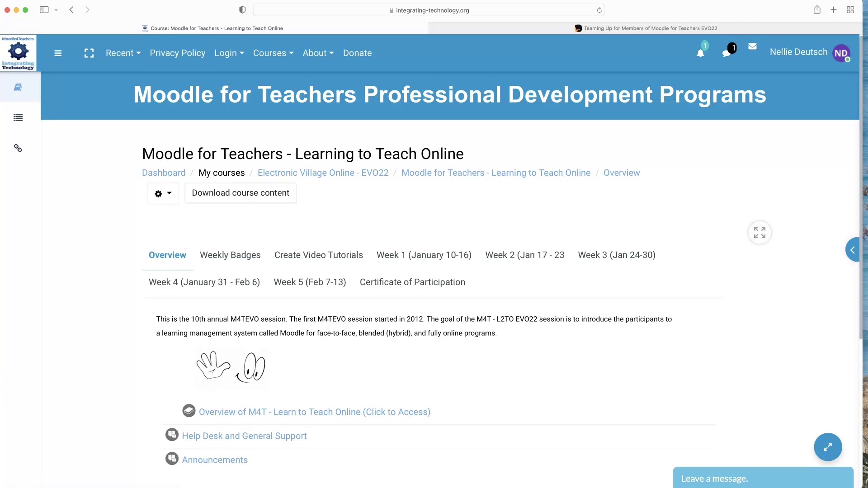
{"action": "left_click_drag", "start_coordinate": [20, 479], "coordinate": [21, 163]}
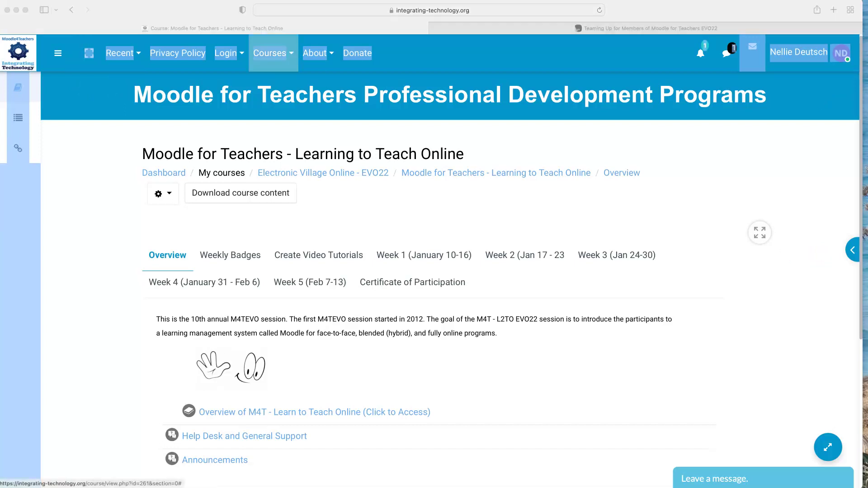
{"action": "left_click", "coordinate": [853, 250]}
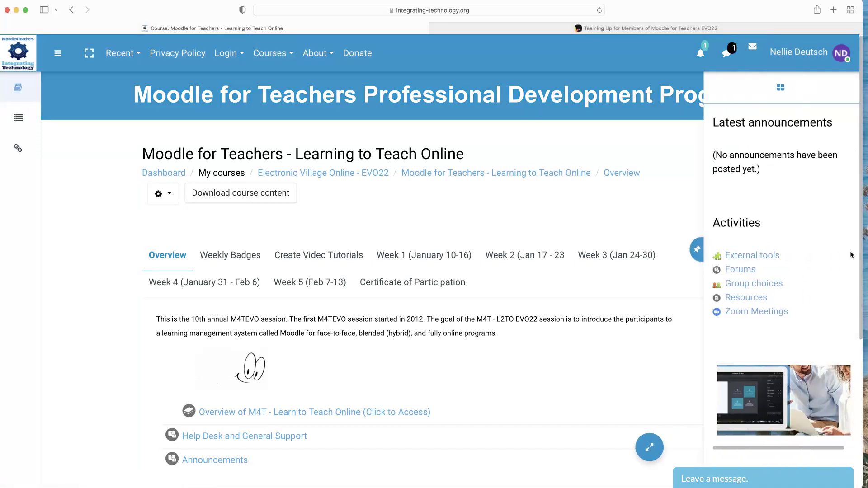
{"action": "scroll", "coordinate": [742, 254], "scroll_direction": "down", "scroll_amount": 3}
{"action": "scroll", "coordinate": [743, 256], "scroll_direction": "up", "scroll_amount": 3}
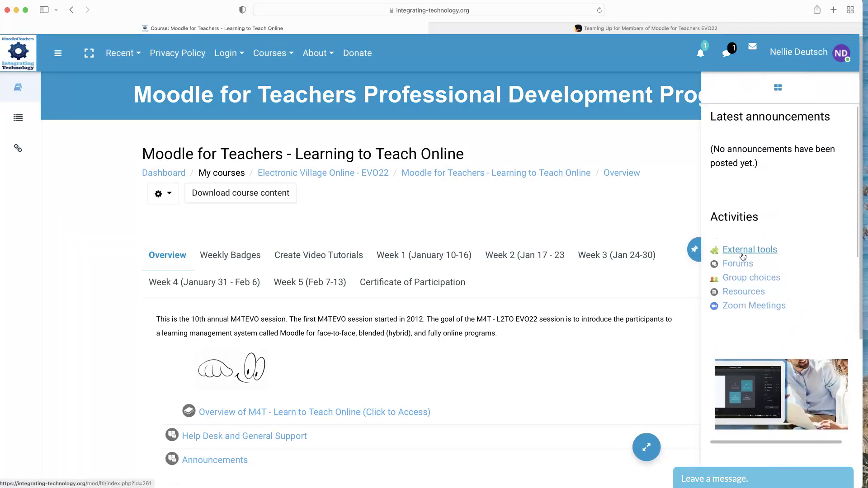
{"action": "scroll", "coordinate": [744, 256], "scroll_direction": "down", "scroll_amount": 10}
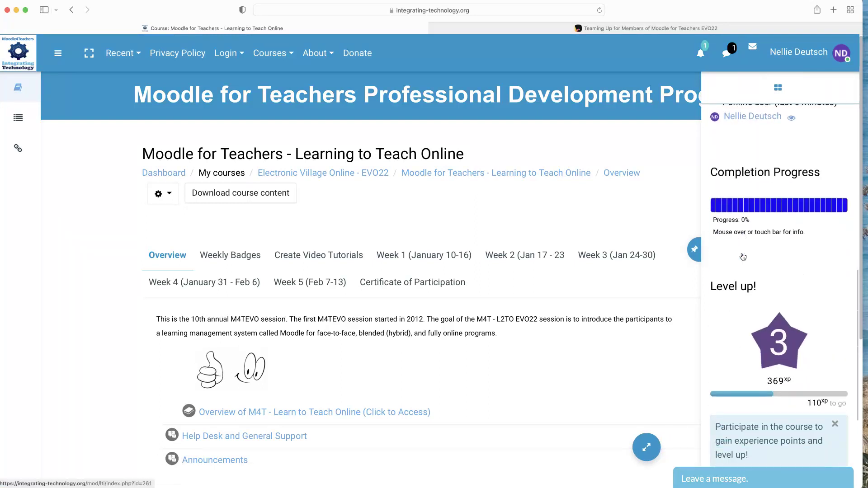
{"action": "scroll", "coordinate": [743, 256], "scroll_direction": "down", "scroll_amount": 5}
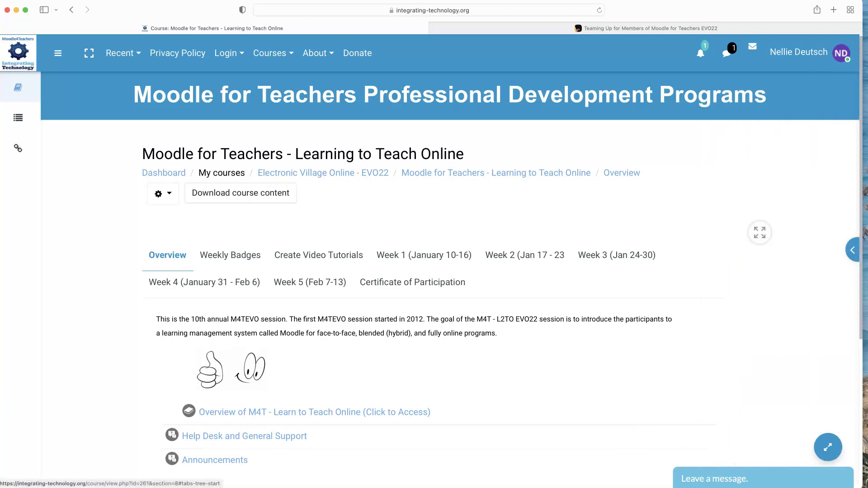
{"action": "scroll", "coordinate": [425, 272], "scroll_direction": "down", "scroll_amount": 1}
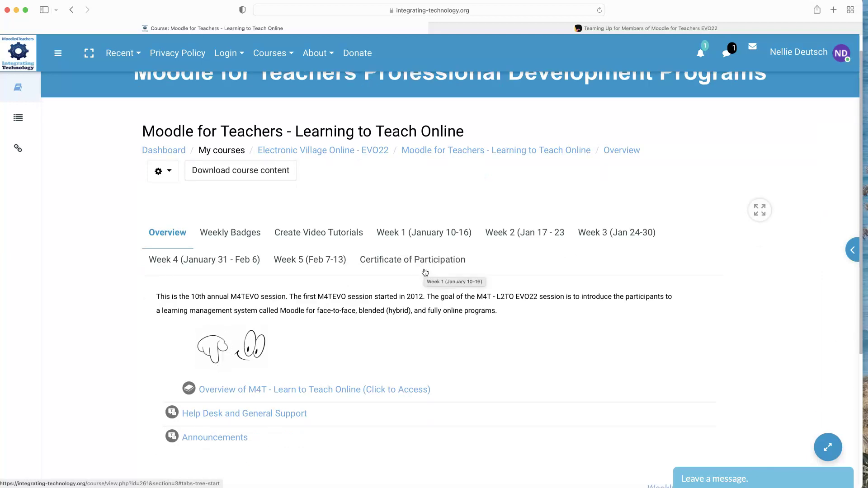
{"action": "scroll", "coordinate": [425, 272], "scroll_direction": "down", "scroll_amount": 4}
{"action": "scroll", "coordinate": [432, 244], "scroll_direction": "up", "scroll_amount": 4}
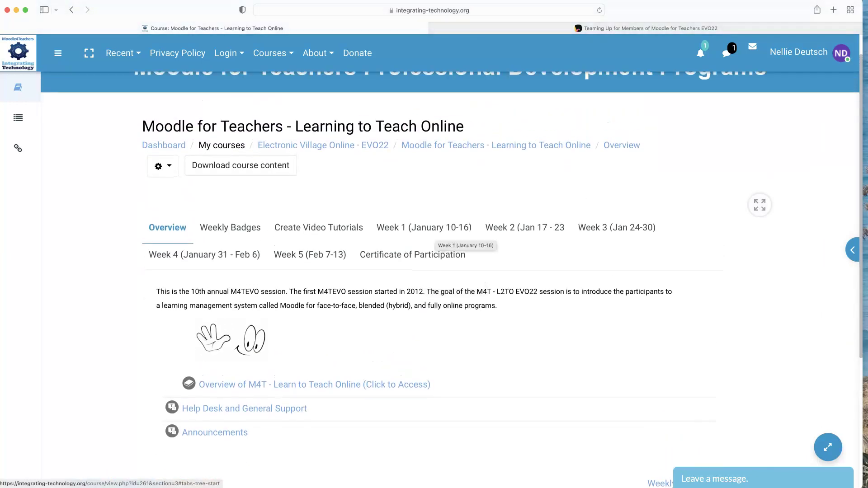
Show the Week 1 (January 10-16) topic and scroll toward its Support Forum.
{"action": "left_click", "coordinate": [436, 231]}
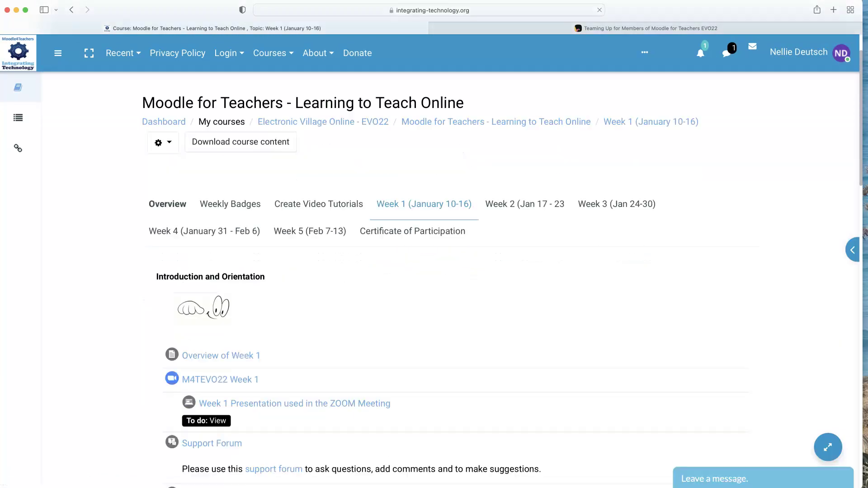
{"action": "scroll", "coordinate": [446, 294], "scroll_direction": "down", "scroll_amount": 5}
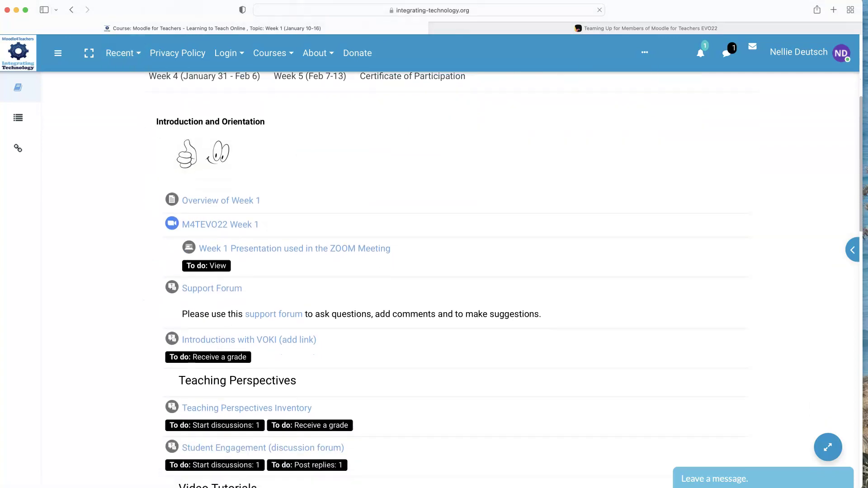